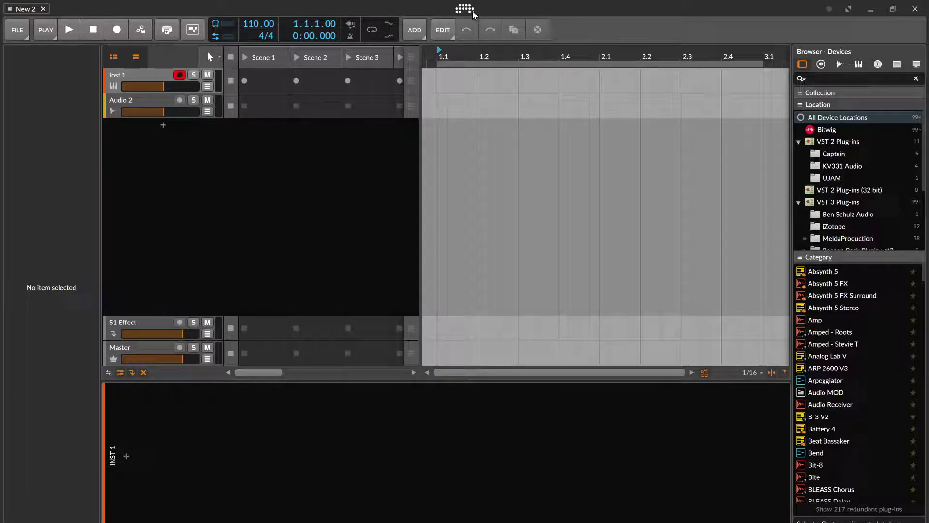
Add a Generic MIDI Keyboard controller with Oxygen Pro 25 as its input in the settings.
left_click(472, 10)
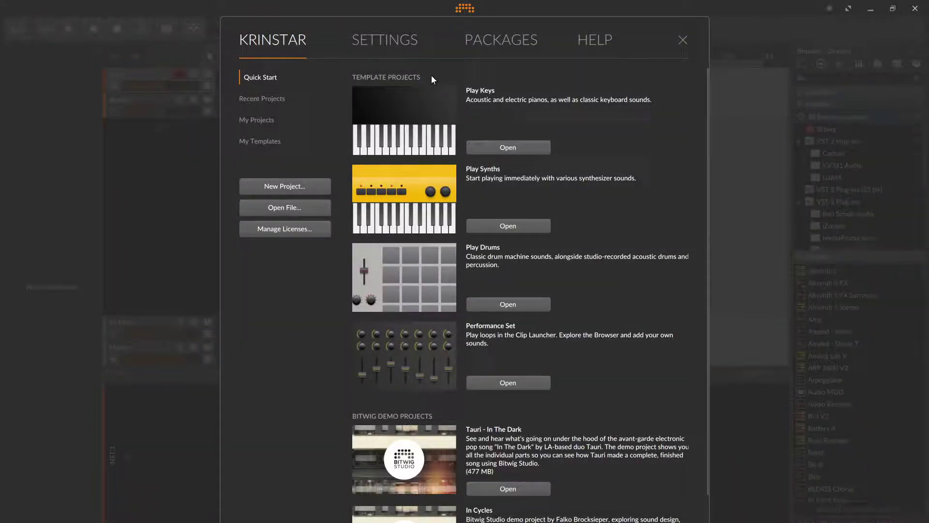
left_click(392, 49)
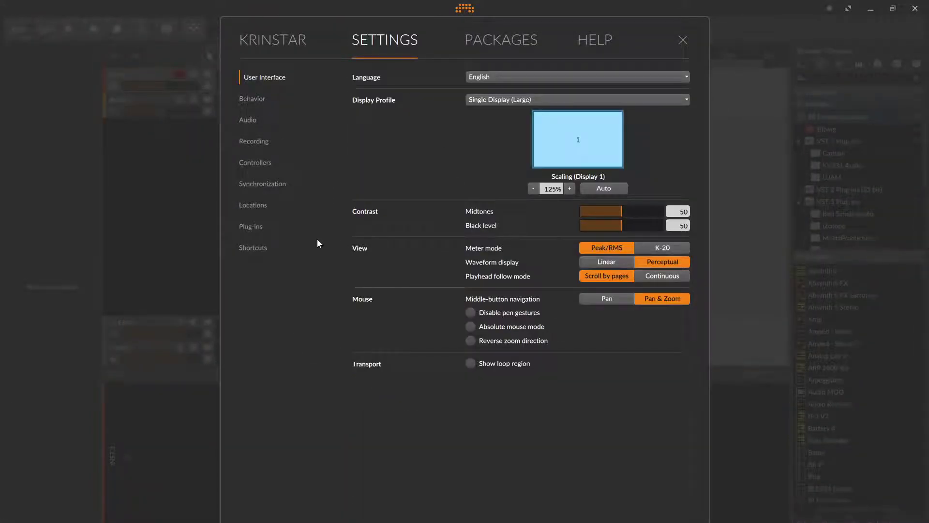
left_click(257, 164)
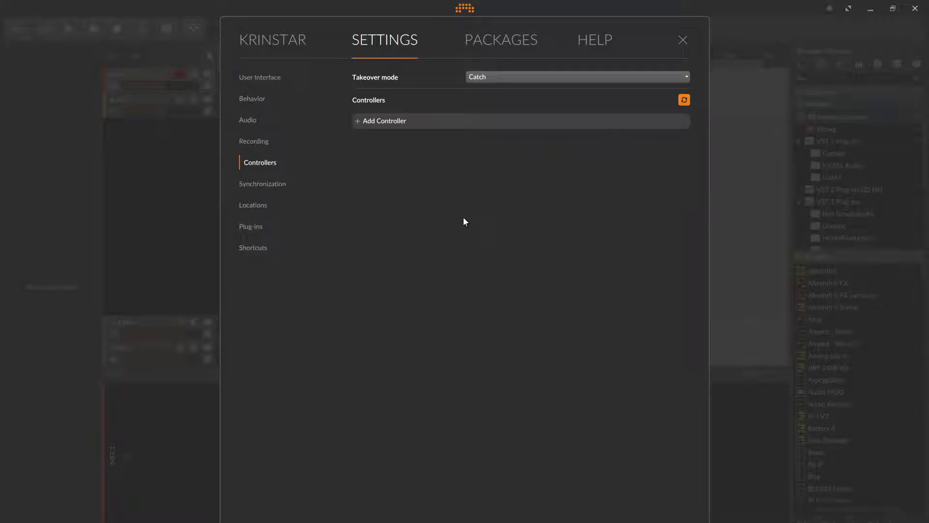
left_click(359, 123)
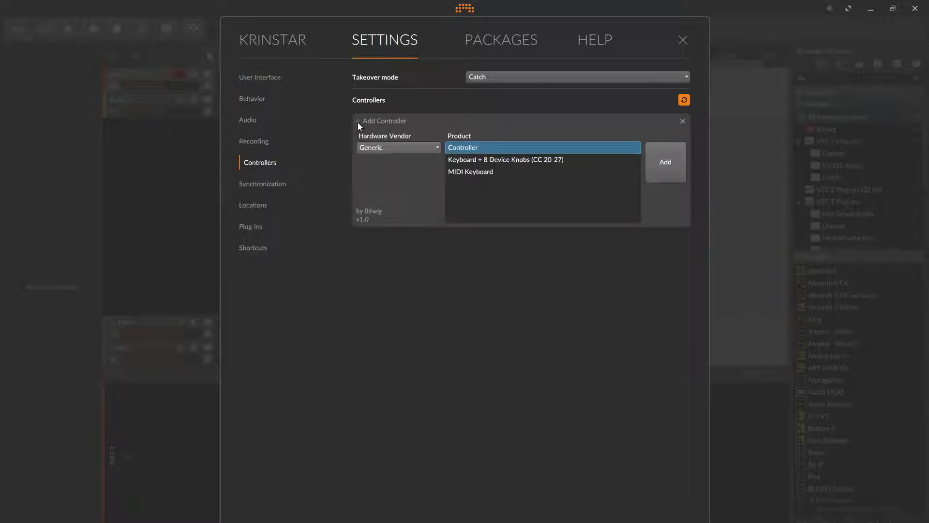
left_click(501, 175)
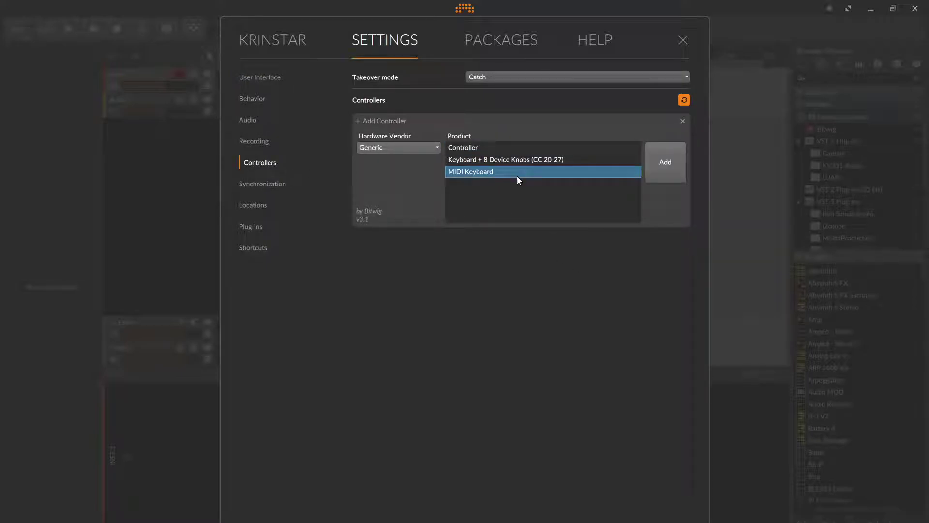
left_click(670, 168)
left_click(630, 136)
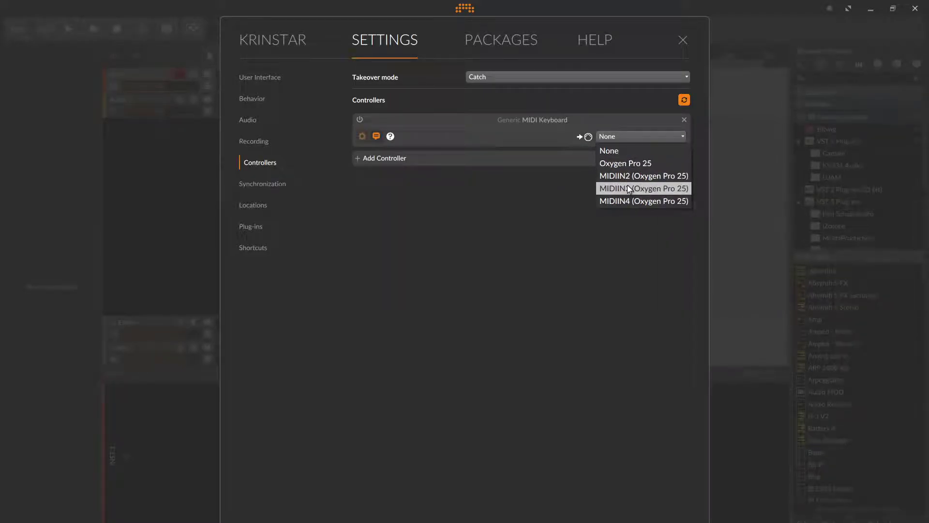
left_click(639, 164)
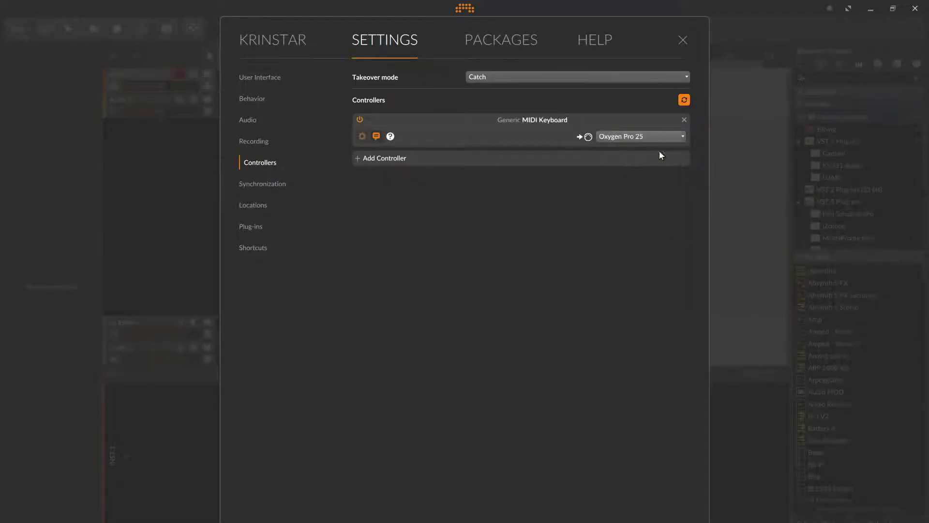
left_click(681, 41)
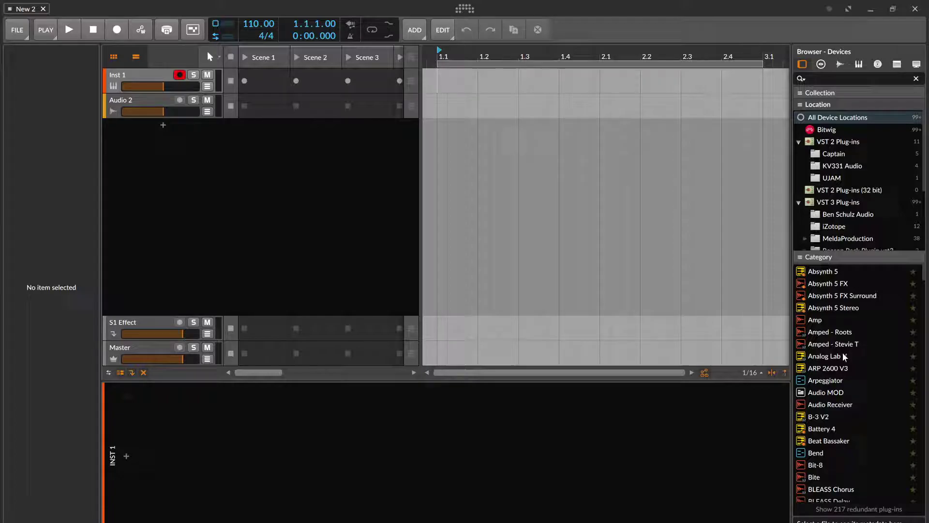
Search the device browser for "REas" and load the Reason Rack Plugin instrument on the Inst 1 track.
scroll(870, 361, "down", 7)
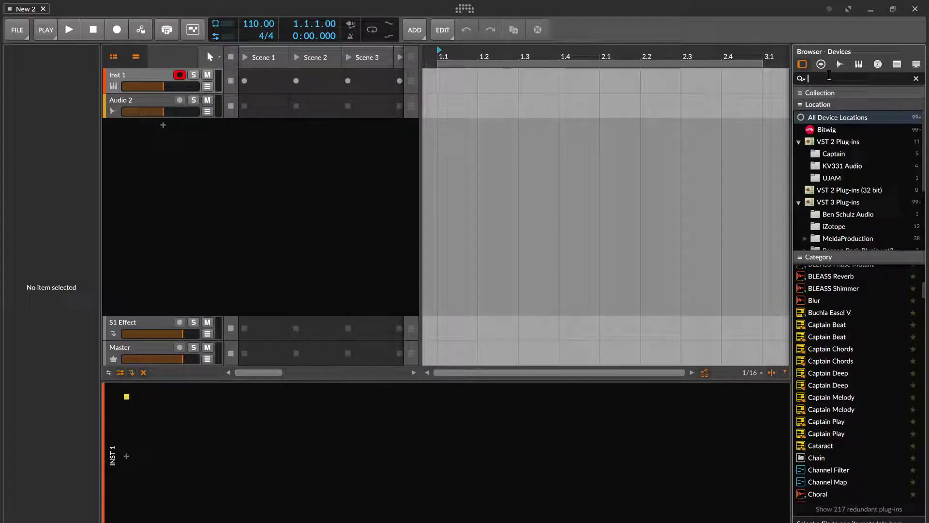
type("reason")
key("BackSpace")
key("BackSpace")
key("BackSpace")
key("BackSpace")
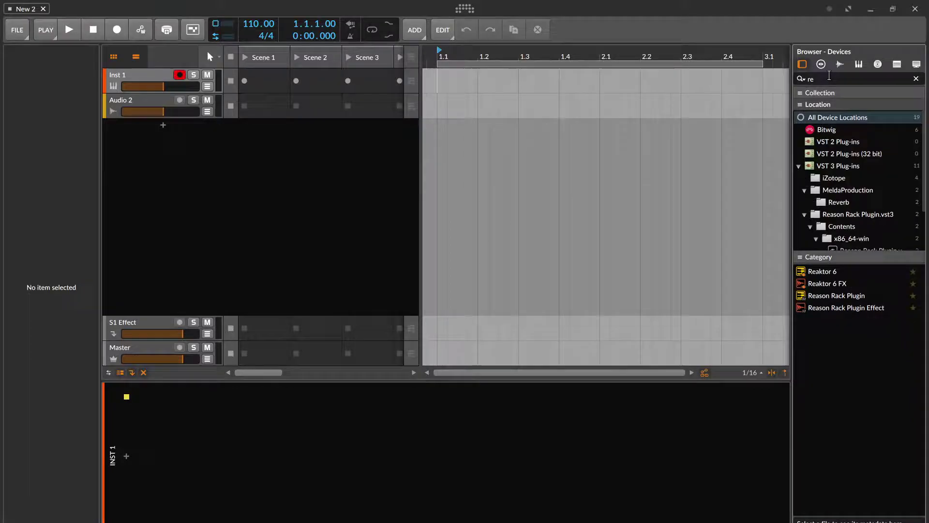
type("REas")
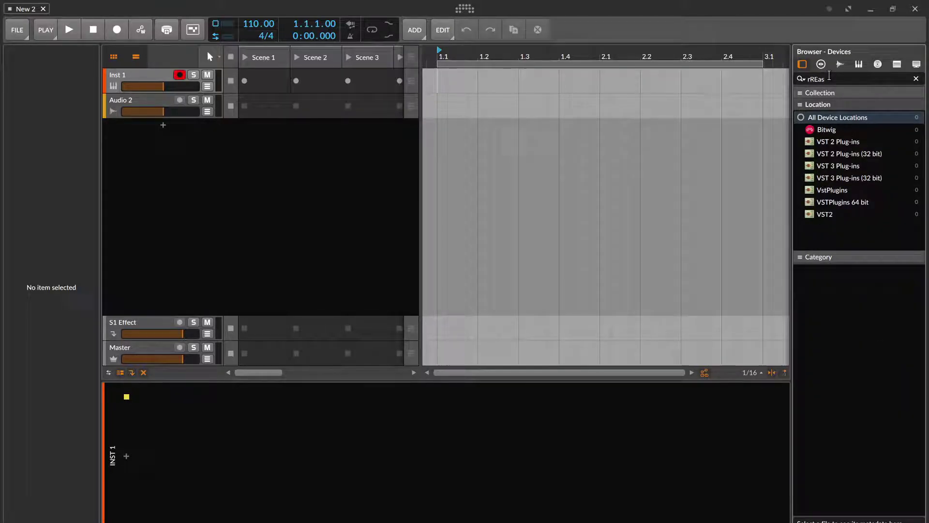
key("ctrl+a")
type("REas")
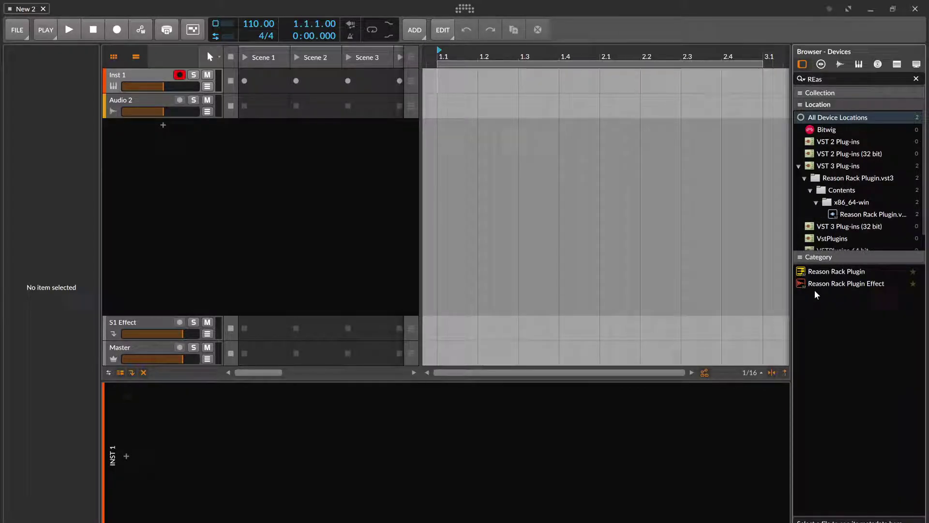
double_click(821, 271)
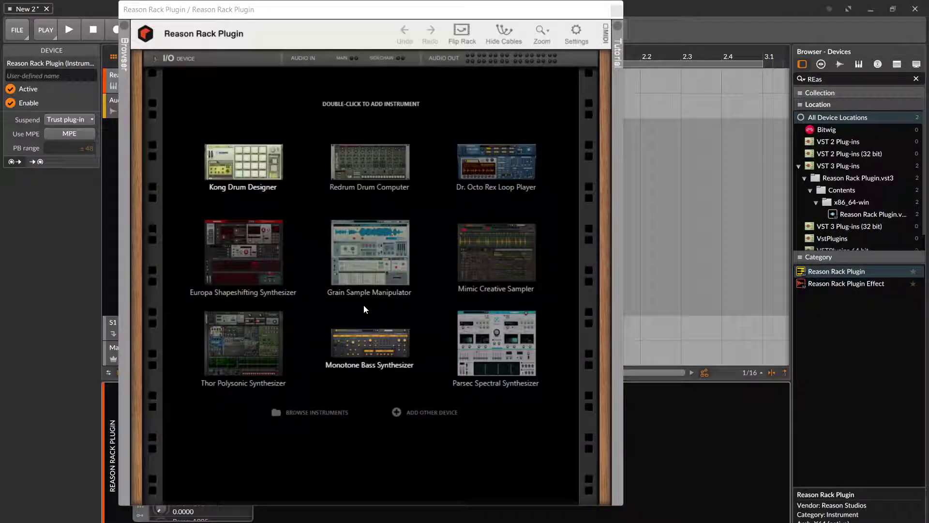
Add a Europa Shapeshifting Synthesizer to the rack and reveal the modulator slots of the Reason Rack Plugin device.
double_click(225, 252)
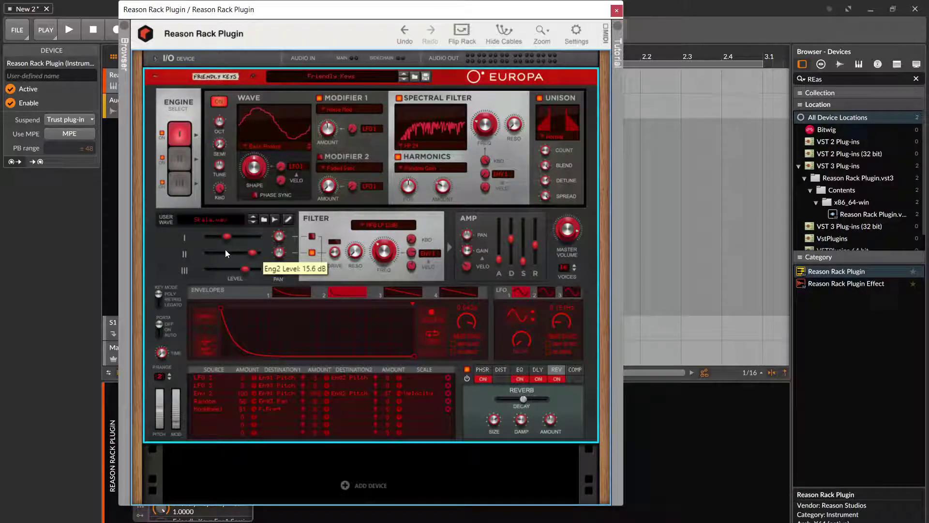
left_click_drag(270, 13, 454, 27)
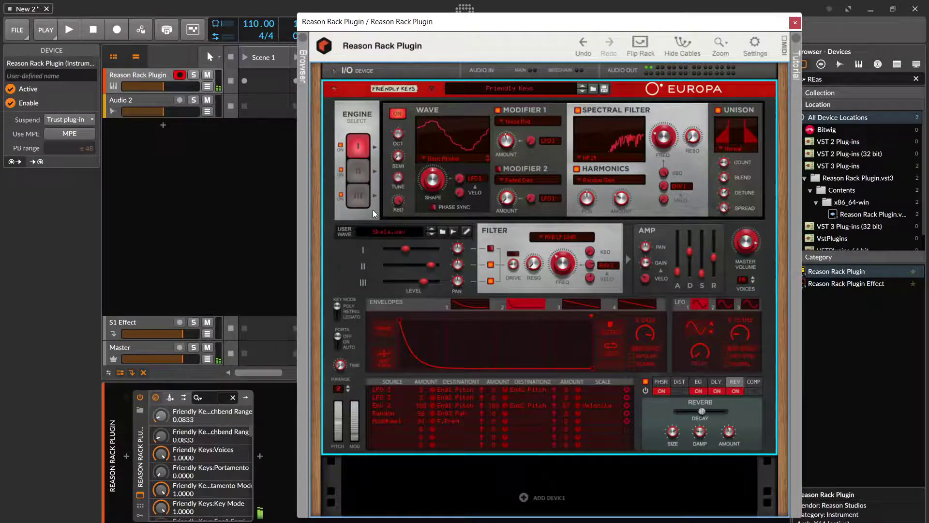
left_click(142, 517)
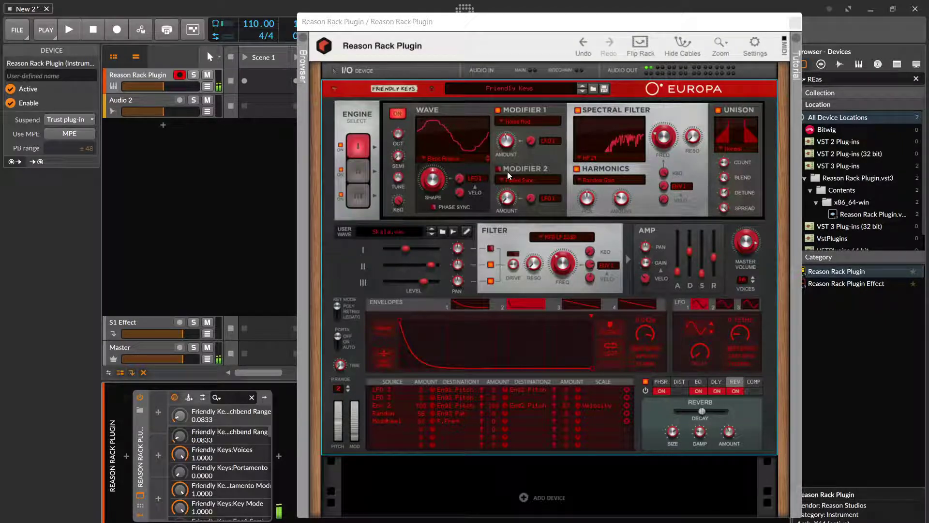
Combine the Europa device into a Combinator and set its Control 4 knob to 66.
right_click(539, 315)
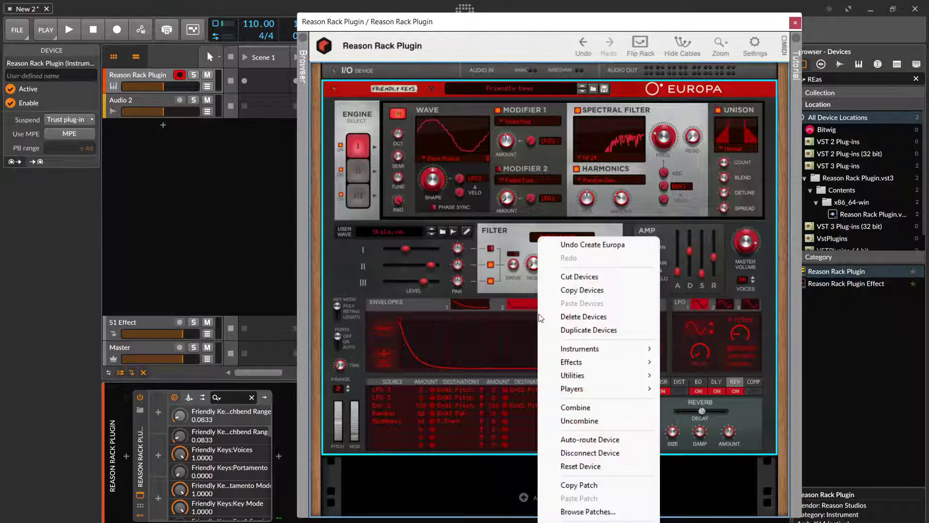
left_click(581, 408)
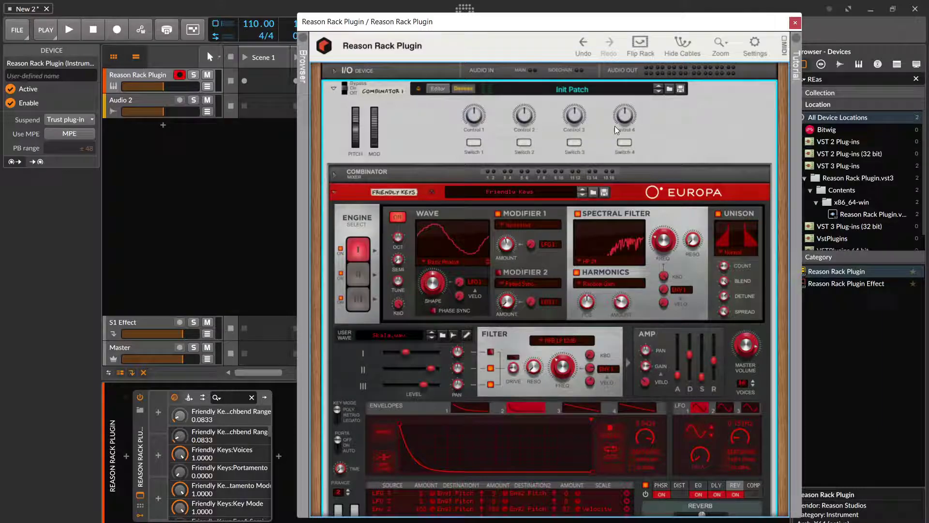
mouse_move(635, 118)
left_mouse_down()
mouse_move(627, 123)
mouse_move(626, 104)
mouse_move(622, 116)
left_mouse_up()
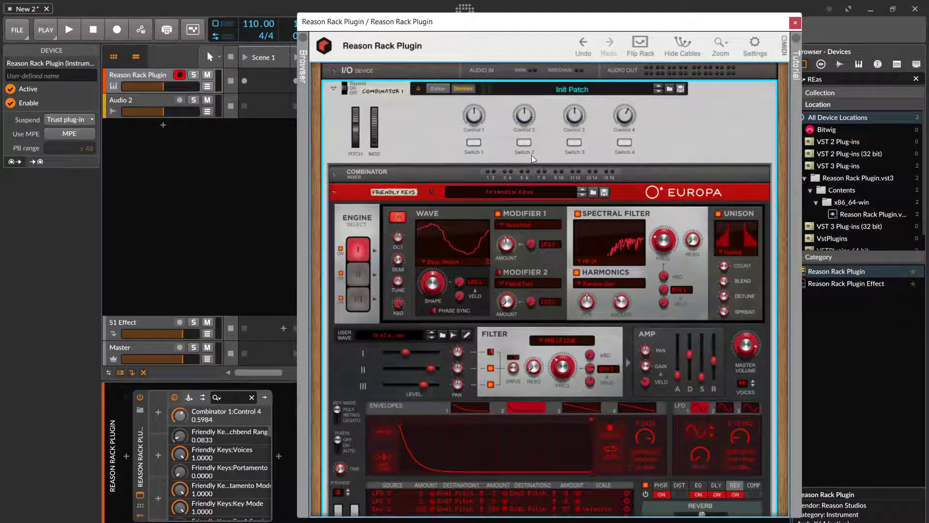
mouse_move(616, 112)
left_mouse_down()
mouse_move(622, 105)
mouse_move(622, 114)
left_mouse_up()
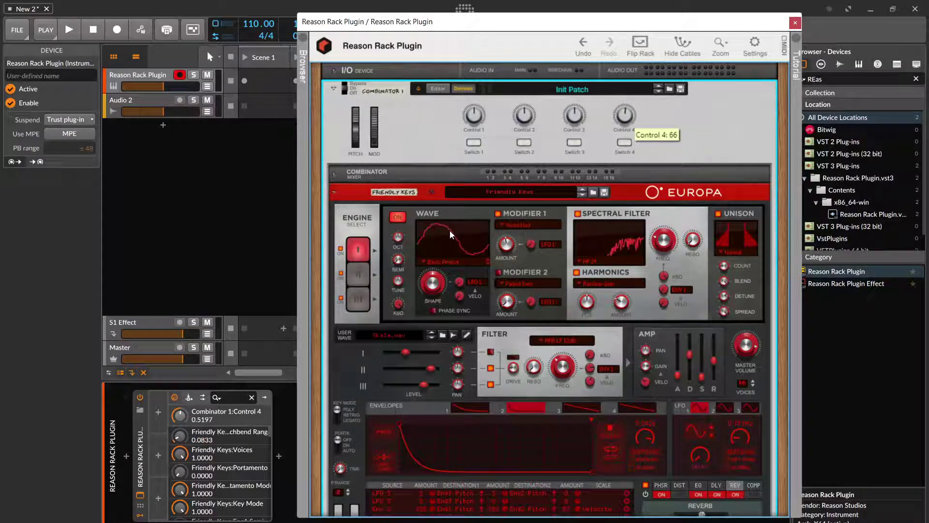
Add a Classic LFO modulator to the plug-in device and map it to Combinator 1's Control 4 with an amount of +0.328.
left_click(159, 412)
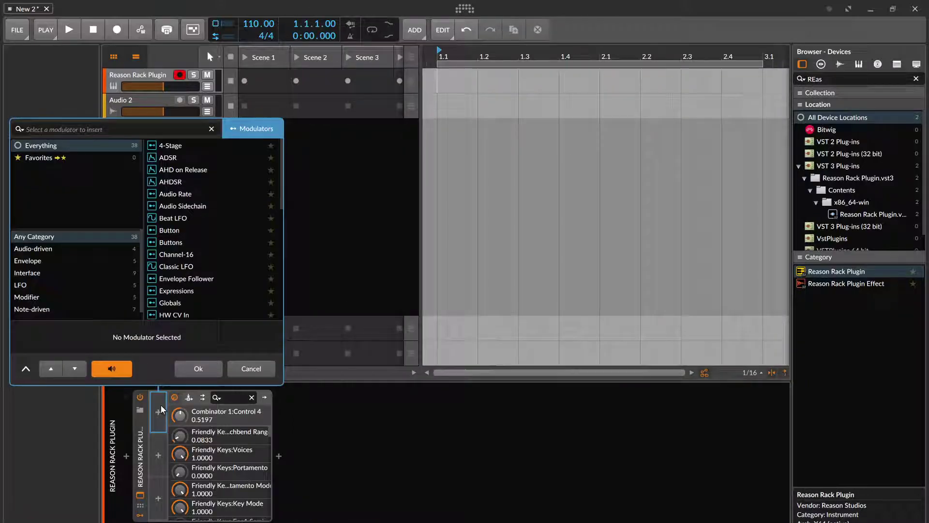
double_click(200, 267)
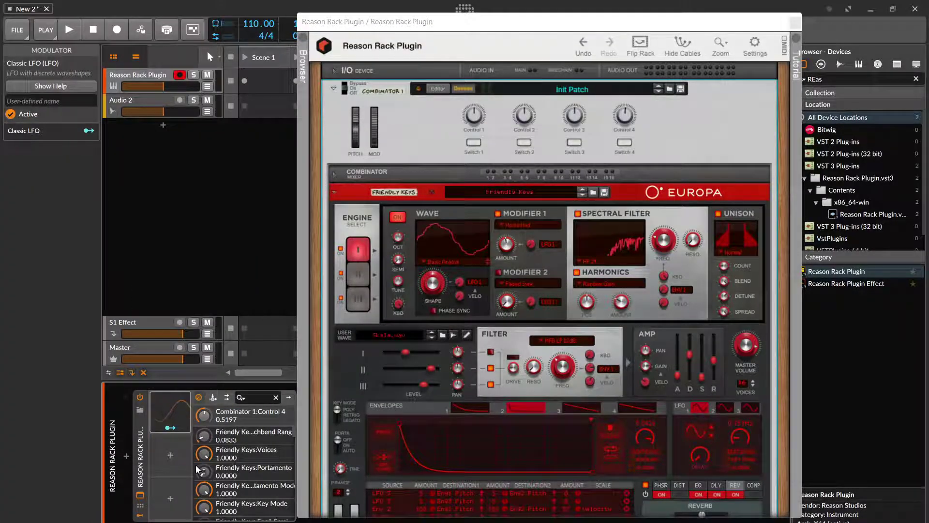
left_click(170, 428)
left_click_drag(204, 413, 204, 402)
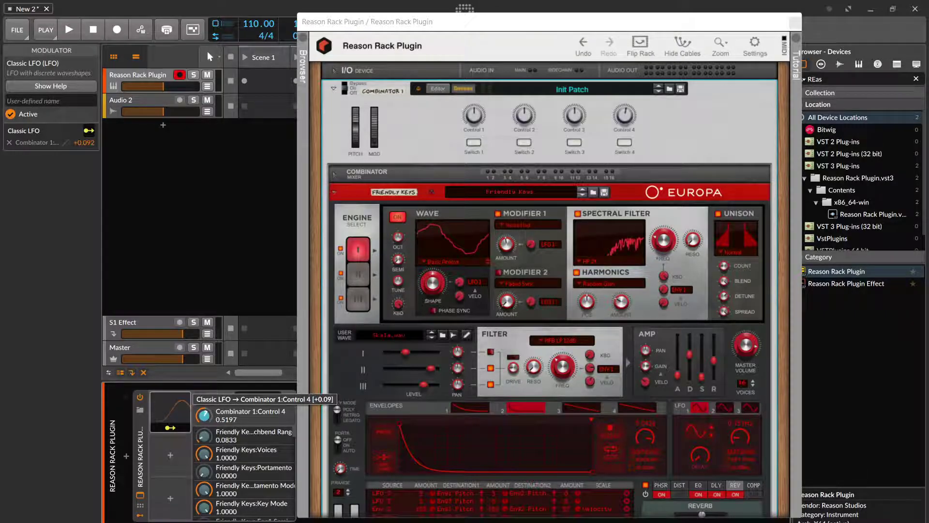
left_click(170, 428)
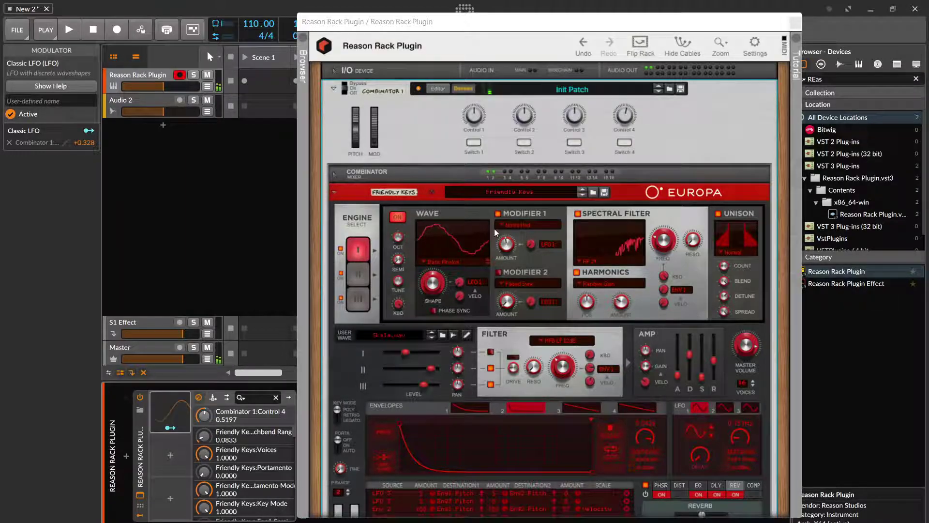
Open the Combinator's editor, check its Configure page, and hide the devices it contains.
left_click(438, 87)
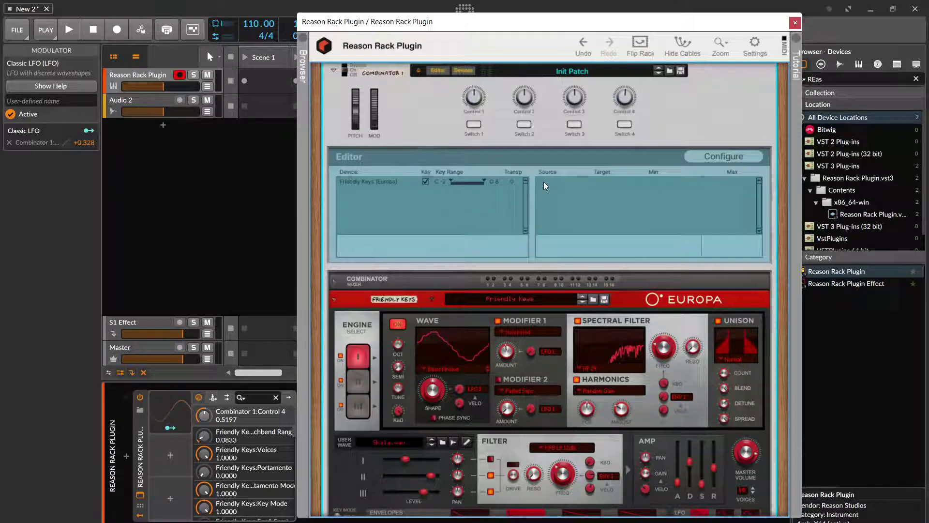
left_click(692, 156)
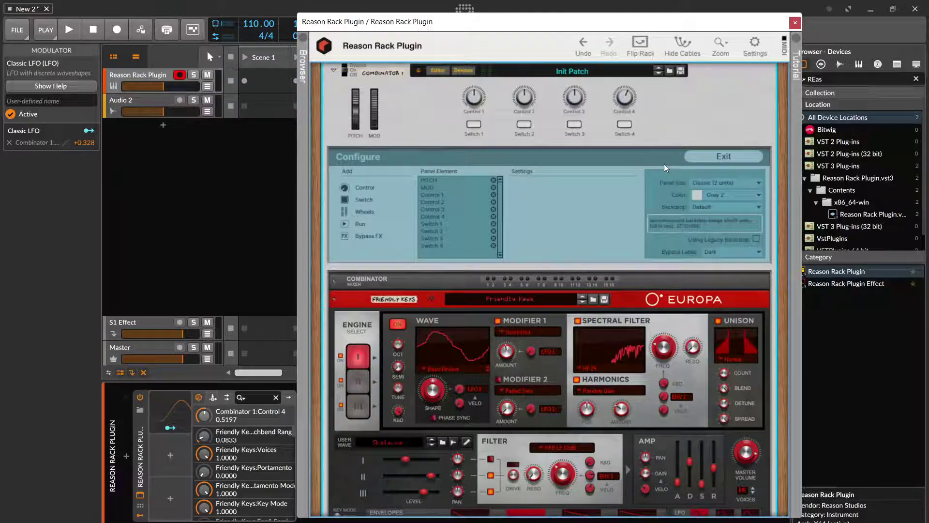
left_click(694, 160)
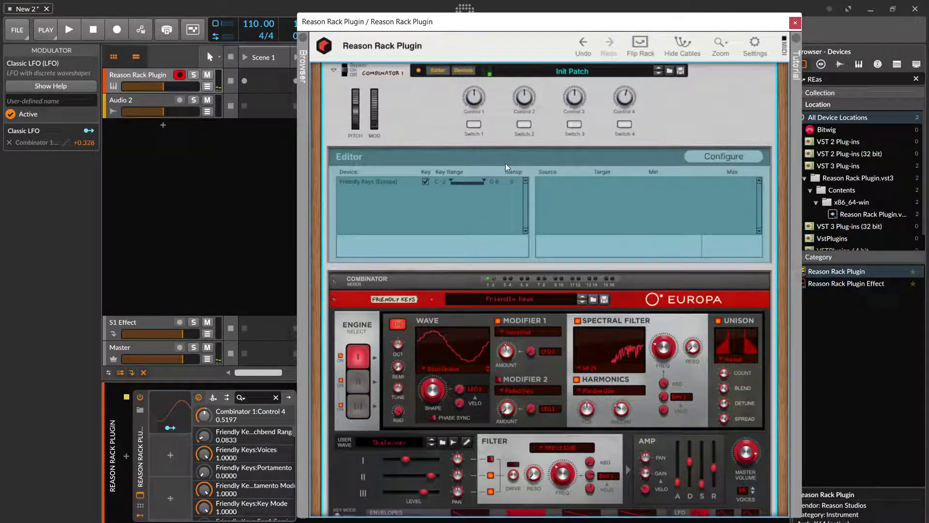
left_click(462, 70)
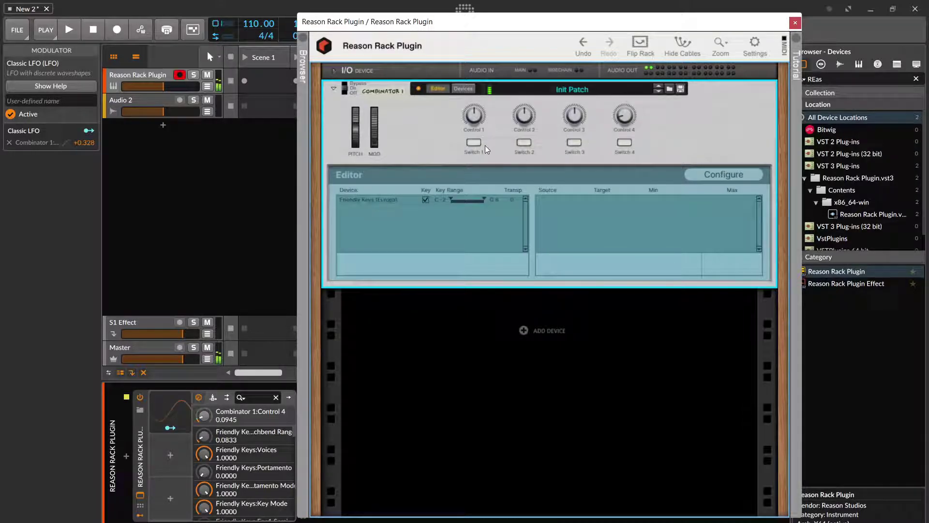
right_click(625, 116)
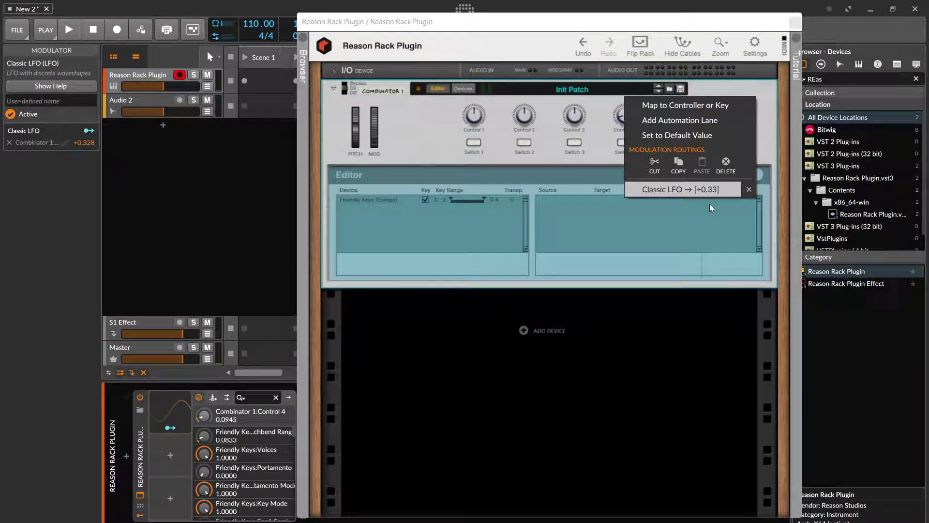
left_click(728, 171)
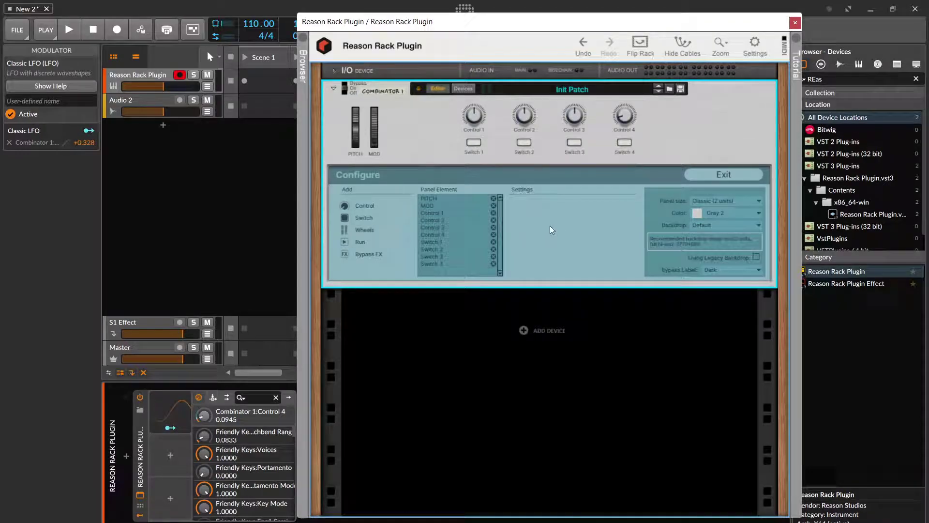
left_click(697, 178)
In the Combinator's editor, select the Friendly Keys (Europa) device and route Control 4 to its Filter Freq.
left_click(368, 202)
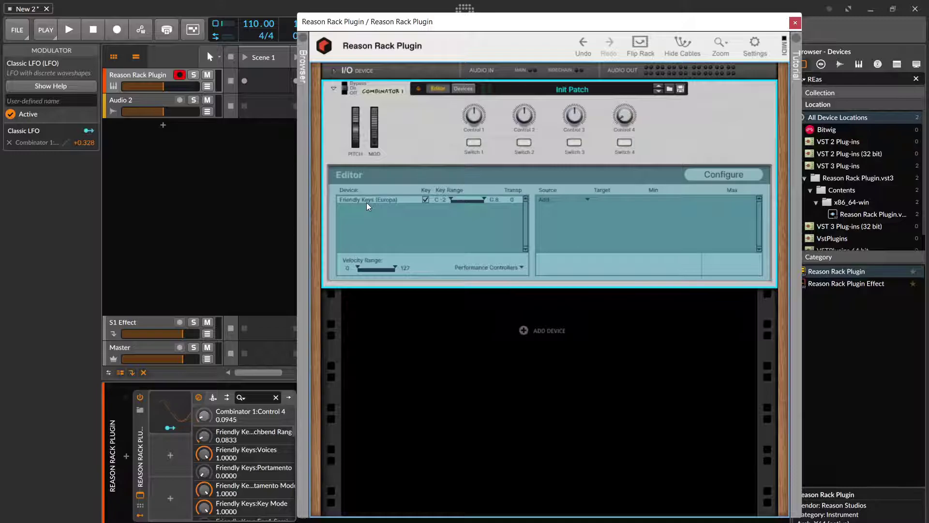
left_click(581, 200)
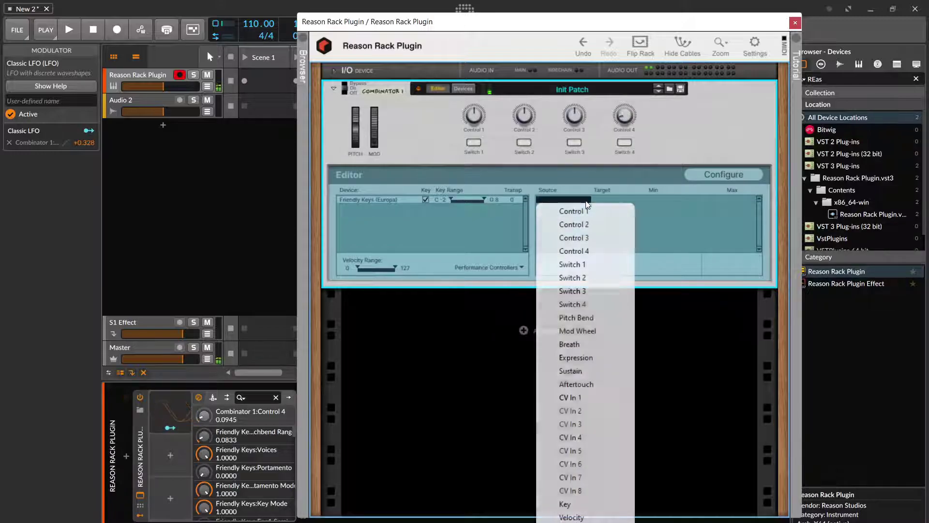
left_click(601, 248)
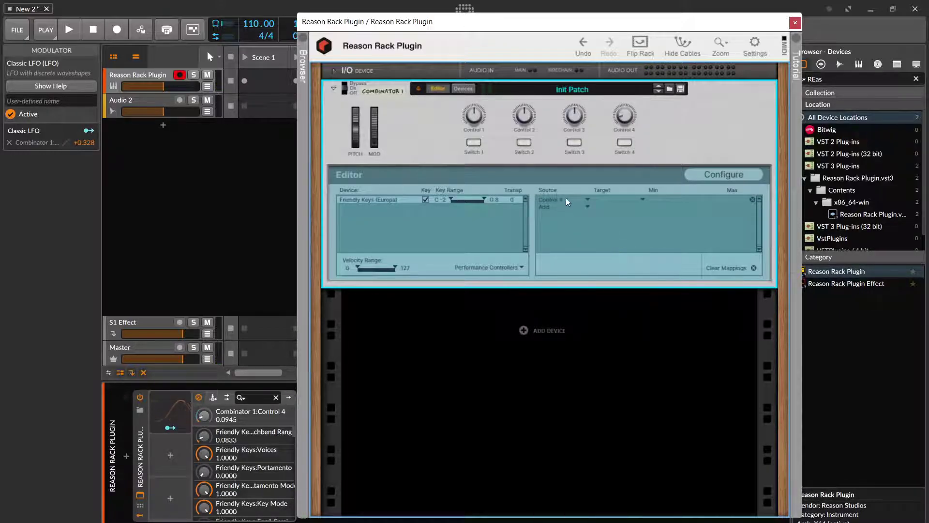
left_click(640, 199)
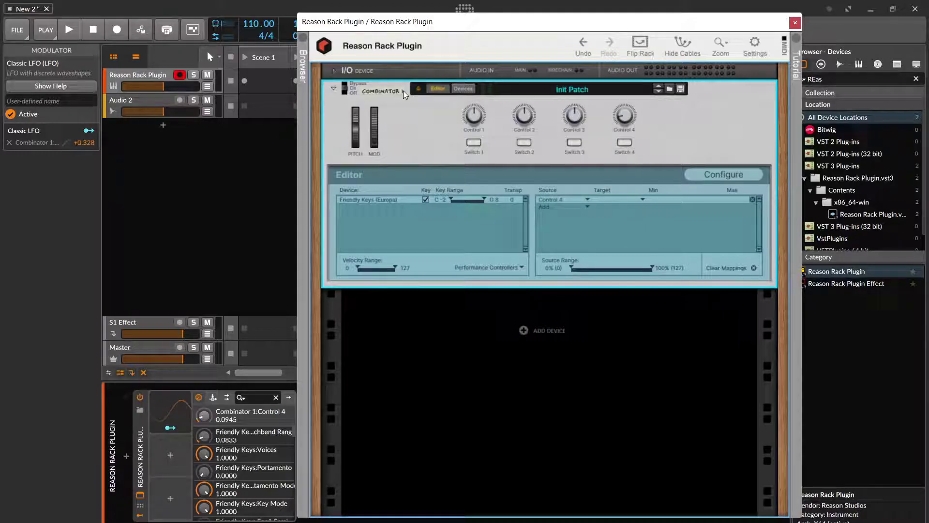
left_click(468, 89)
left_click(643, 183)
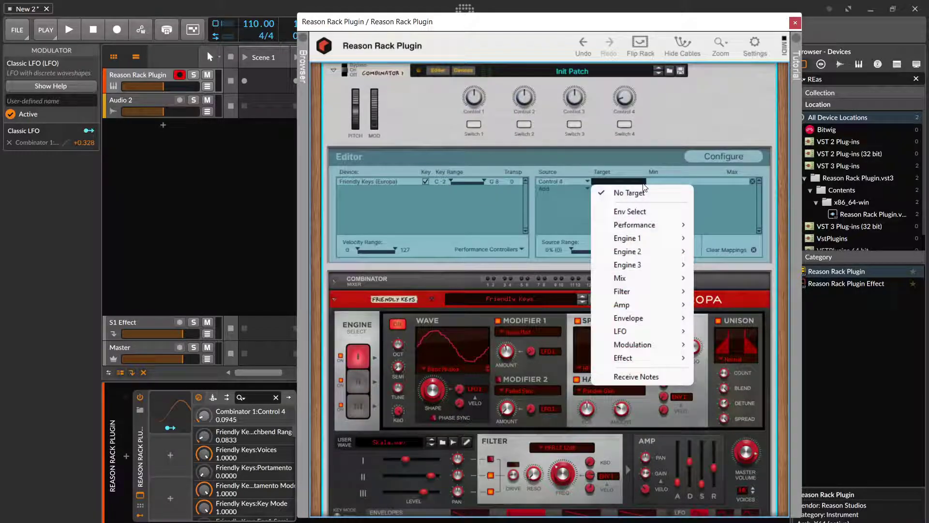
mouse_move(686, 283)
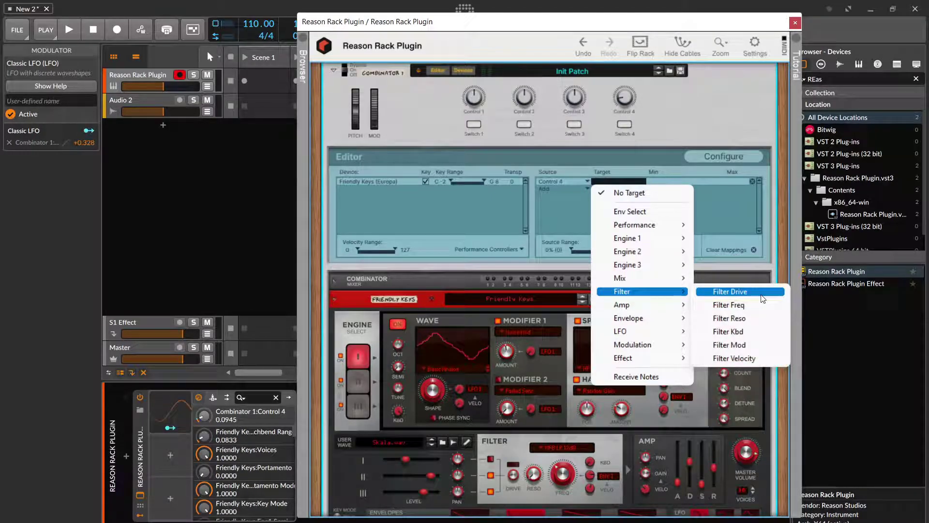
left_click(755, 304)
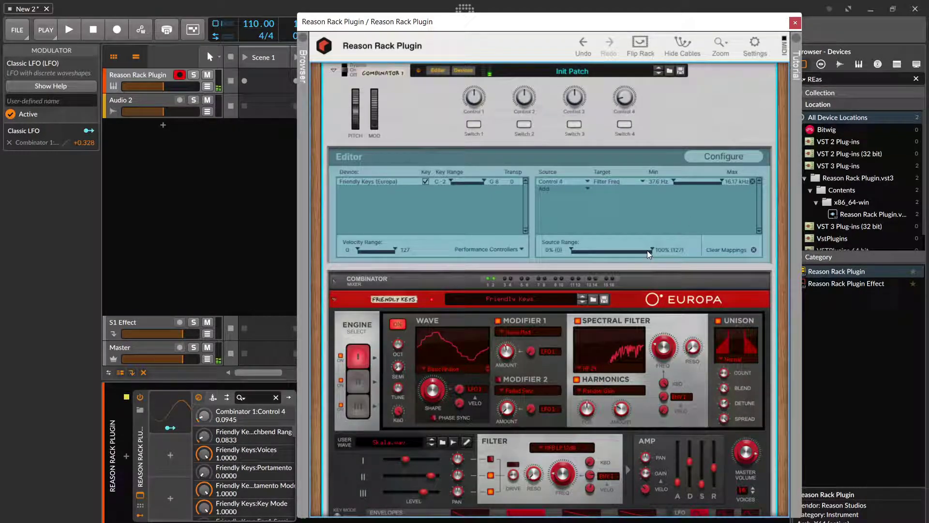
scroll(576, 370, "down", 3)
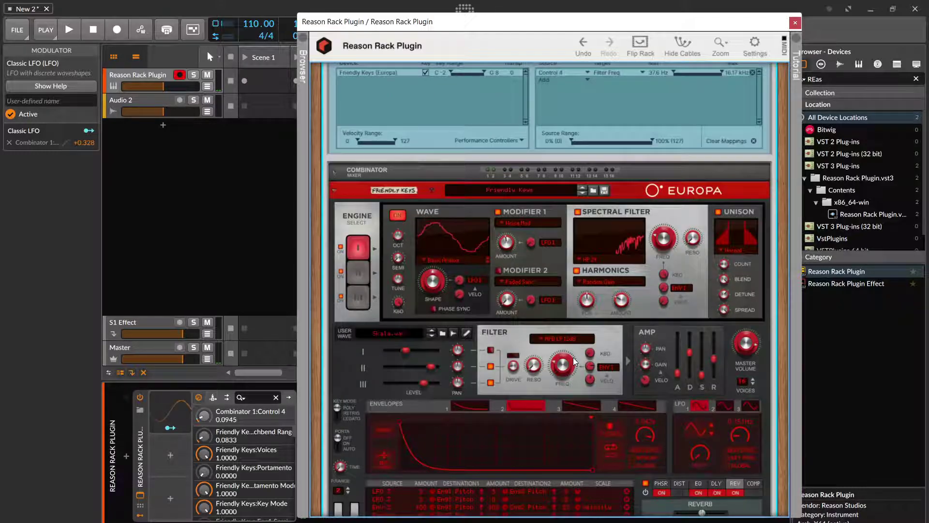
scroll(581, 366, "up", 1)
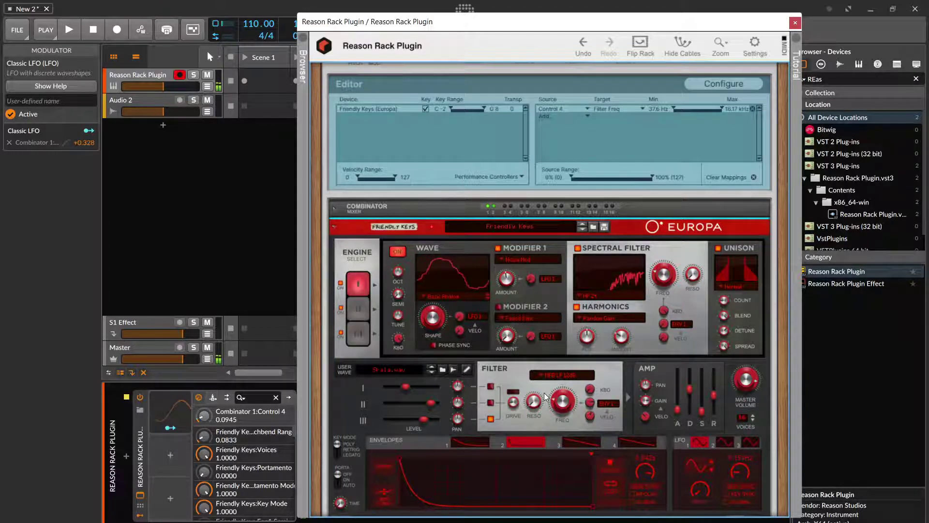
scroll(561, 294, "up", 2)
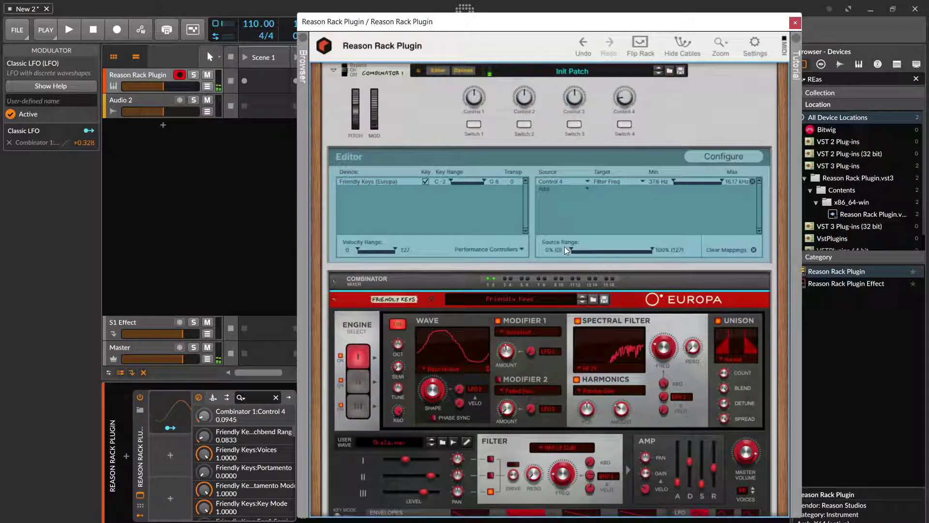
Add an LFO modulator to the plug-in device's second modulator slot, open its settings, and skew its waveform.
left_click(171, 454)
scroll(201, 313, "down", 3)
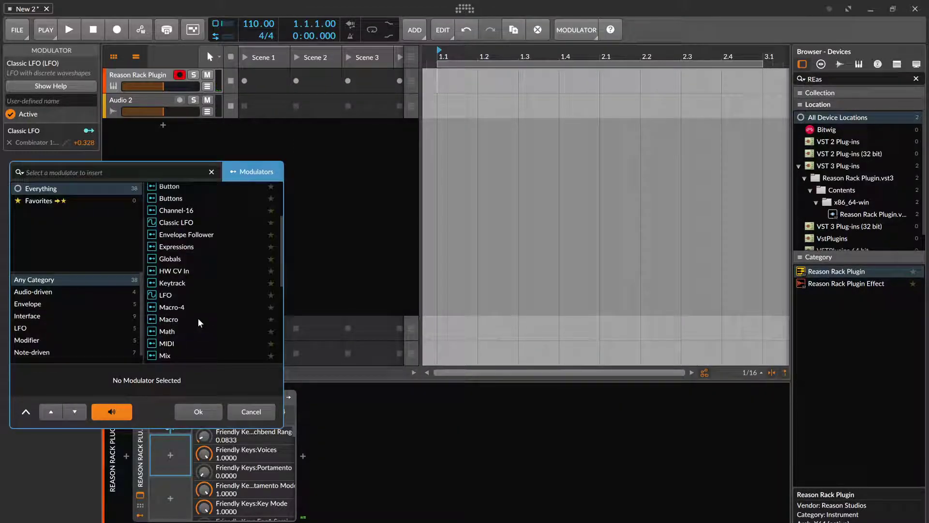
double_click(190, 294)
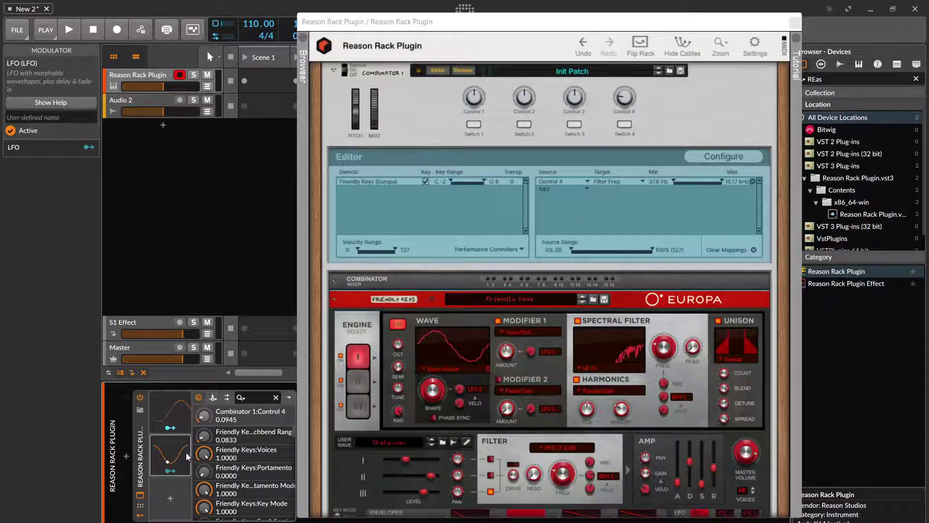
left_click(186, 452)
left_click_drag(236, 437, 235, 424)
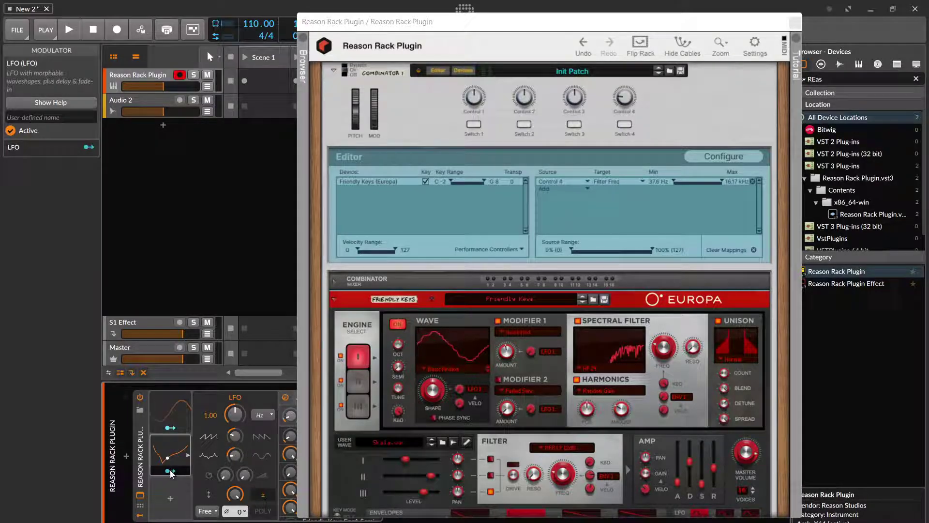
Set Combinator 1's Control 3 to 0.2992 and map the LFO to it with an amount of +0.548.
left_click_drag(468, 19, 524, 22)
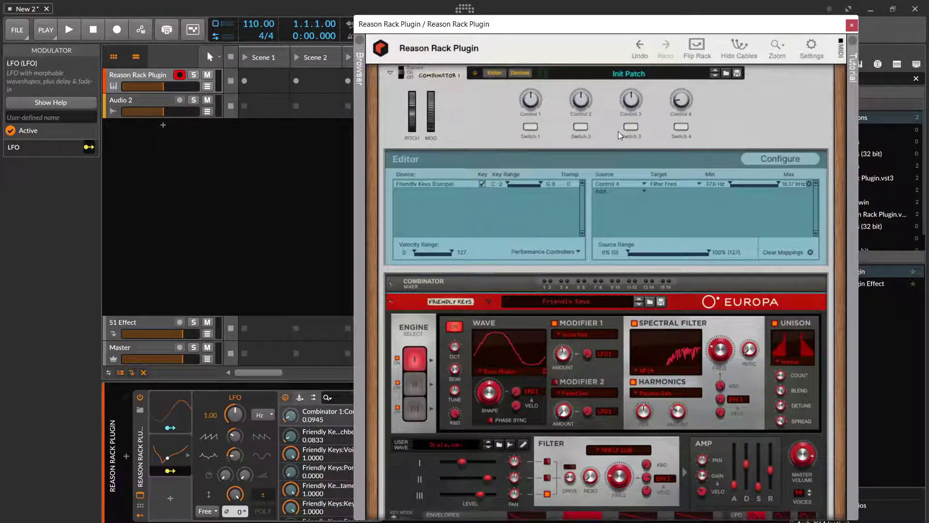
mouse_move(634, 120)
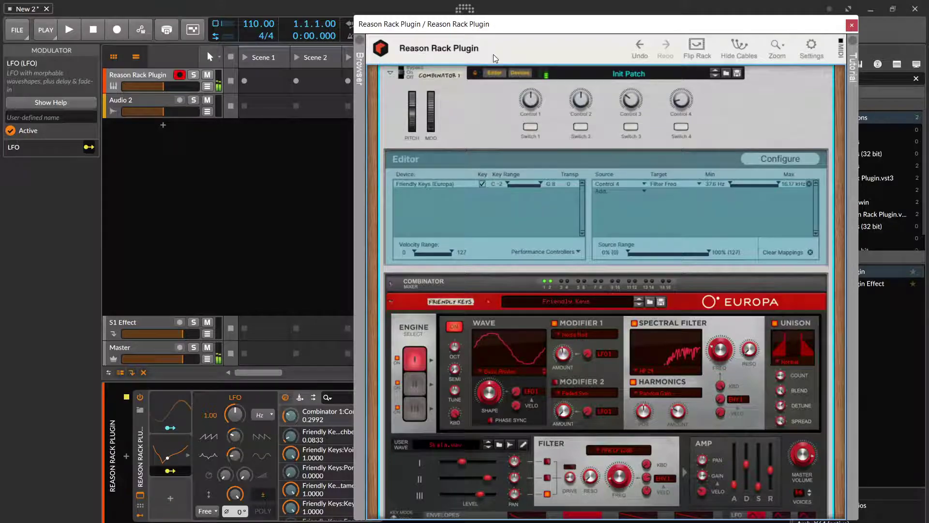
left_click_drag(501, 31, 539, 34)
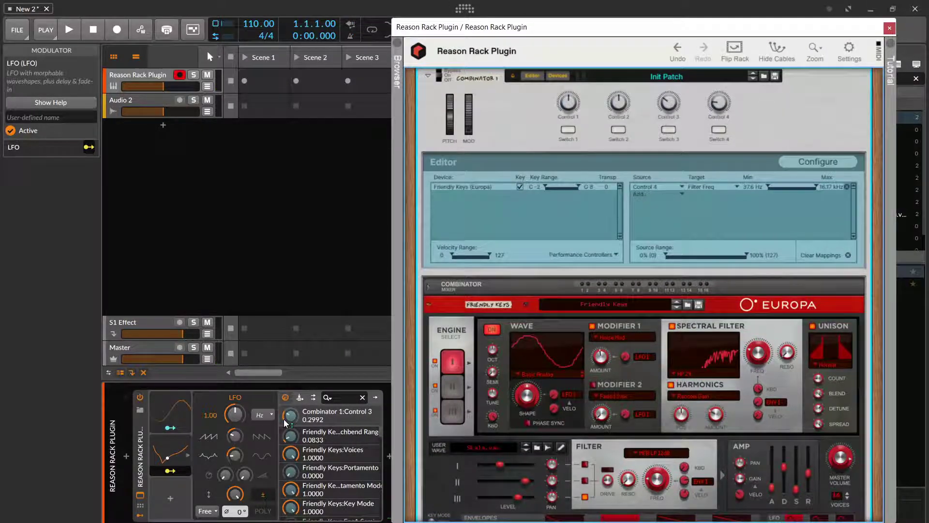
left_click_drag(291, 415, 290, 402)
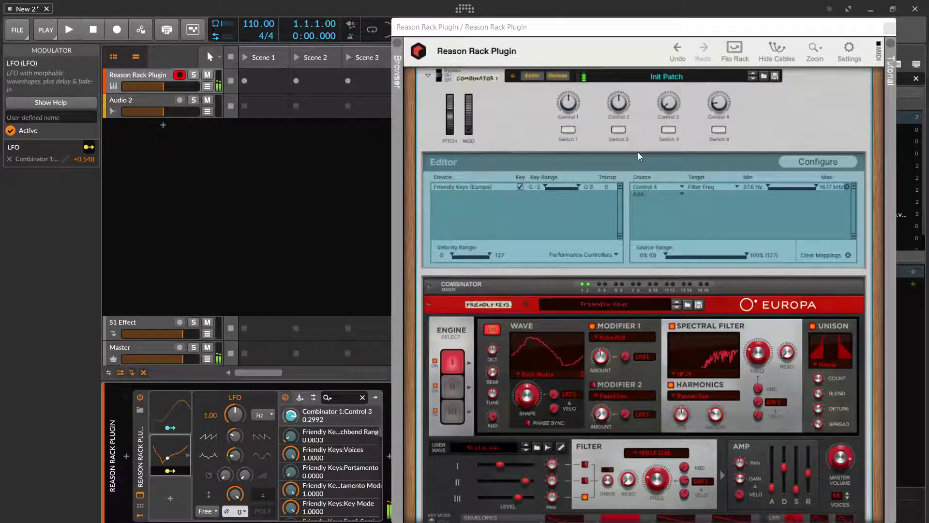
Add a second mapping for Europa in the Combinator's editor, routing Control 3 to Filter Reso.
left_click(666, 199)
left_click(666, 199)
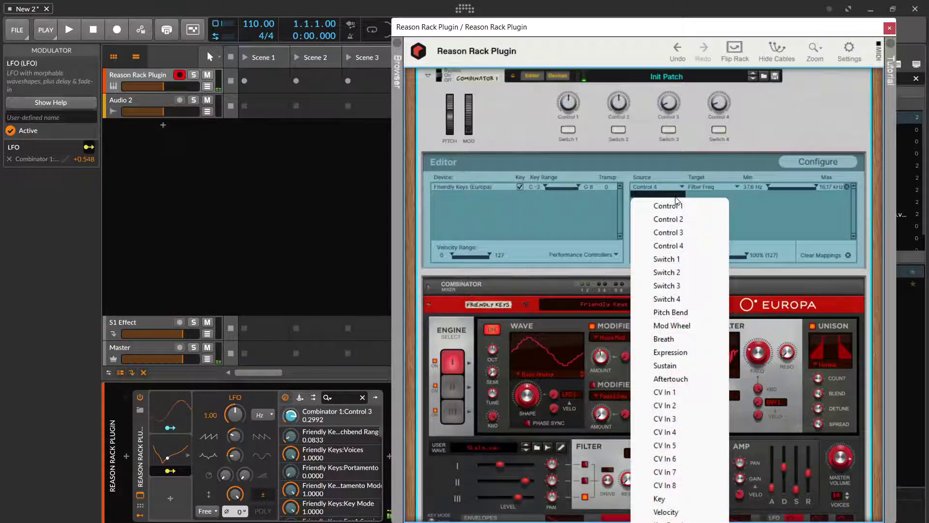
left_click(682, 230)
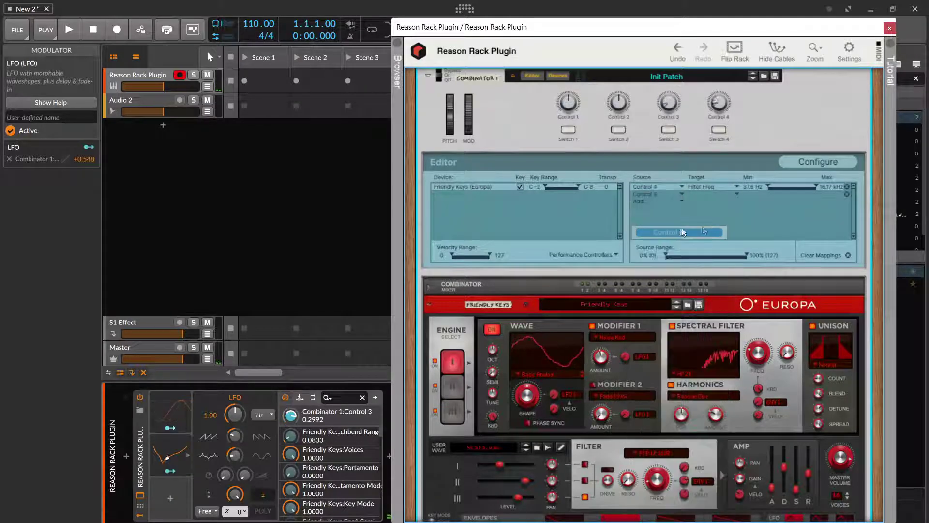
left_click(738, 195)
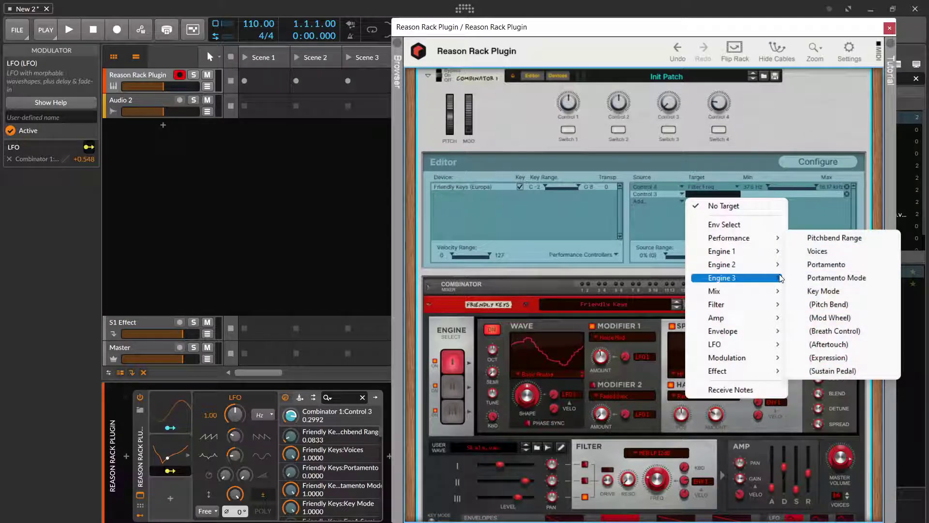
mouse_move(769, 305)
left_click(833, 331)
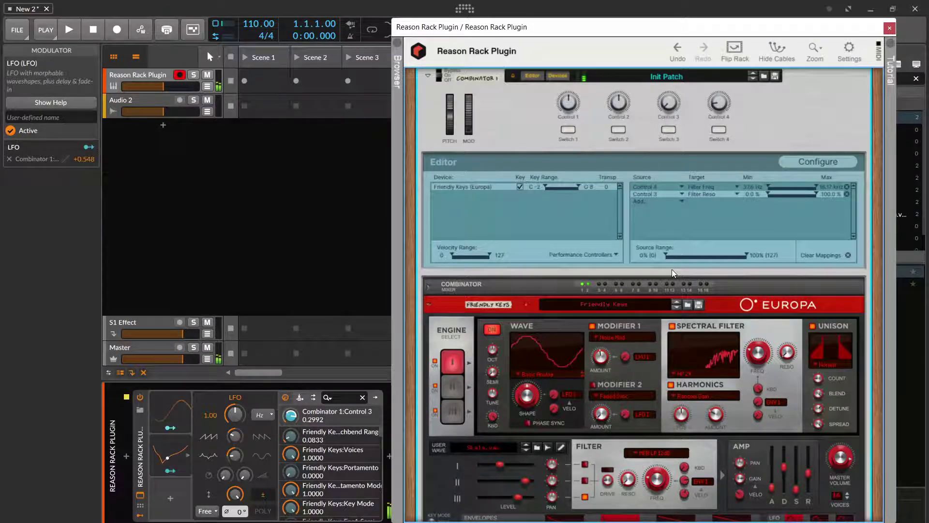
Raise Europa's amp release to 0.6950 and step forward through its patches to Goto Chords.
scroll(735, 321, "down", 2)
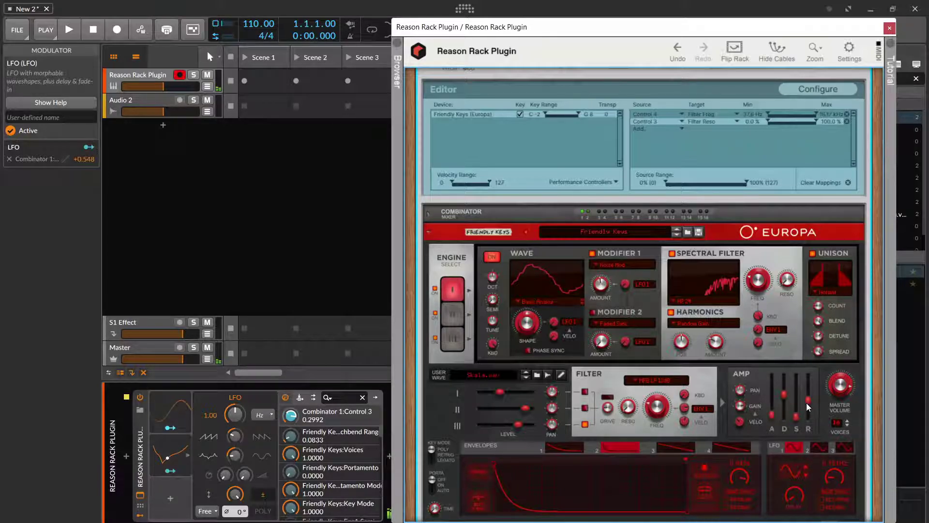
scroll(800, 417, "up", 5)
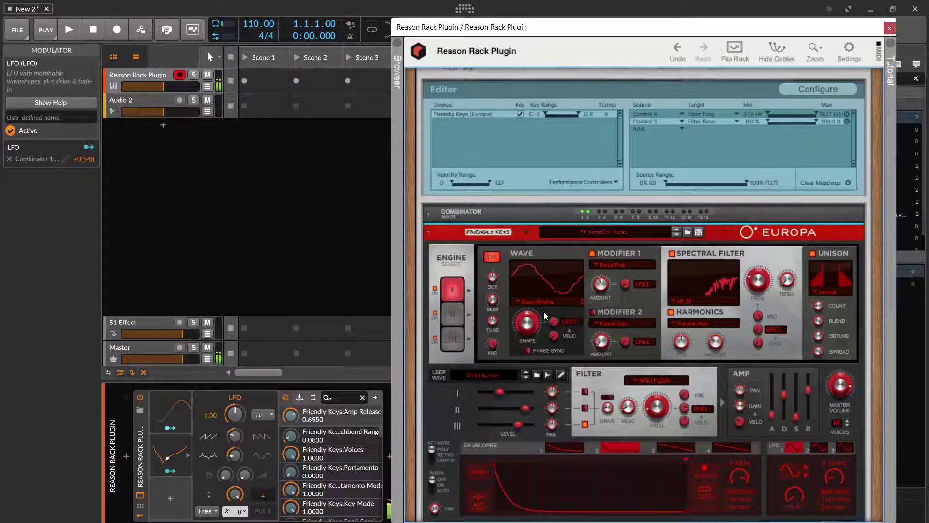
left_click(678, 235)
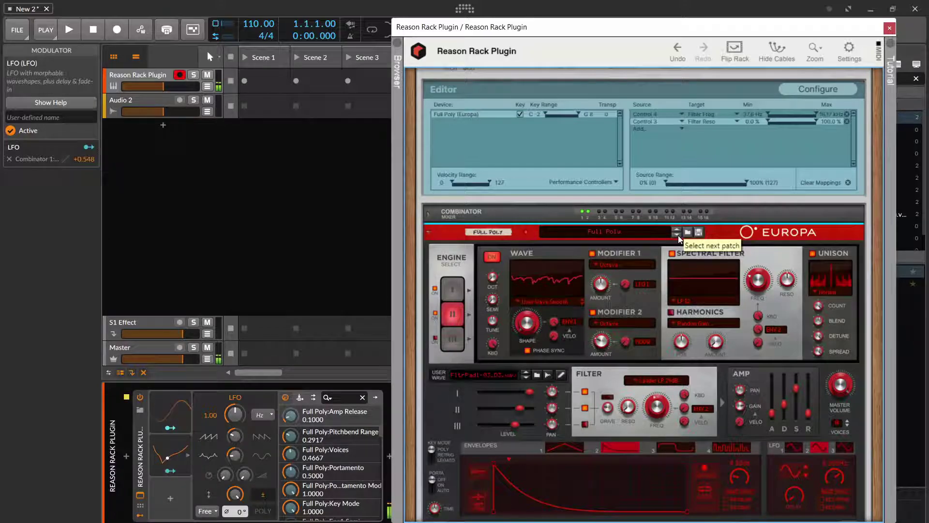
left_click(678, 235)
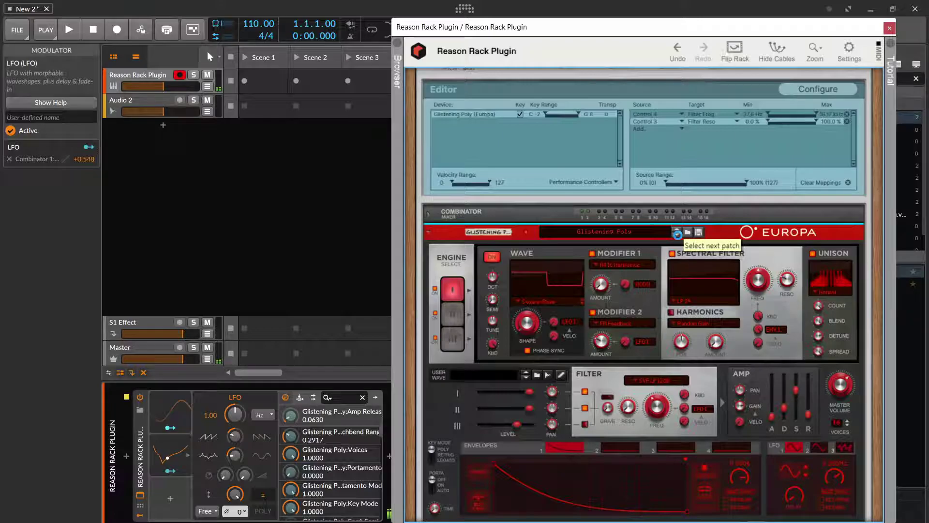
left_click(678, 235)
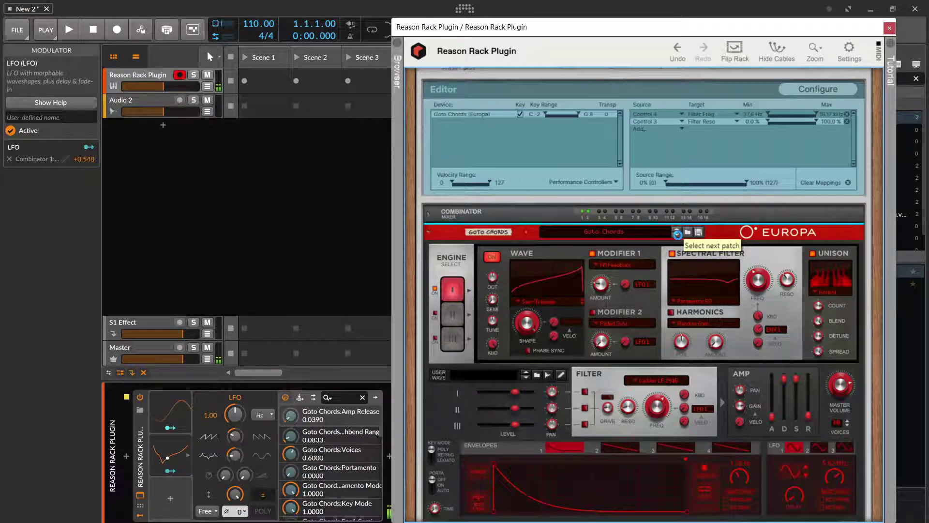
Browse the rack's effect devices and insert a Pulveriser Demolition below Europa inside the Combinator.
scroll(683, 247, "down", 5)
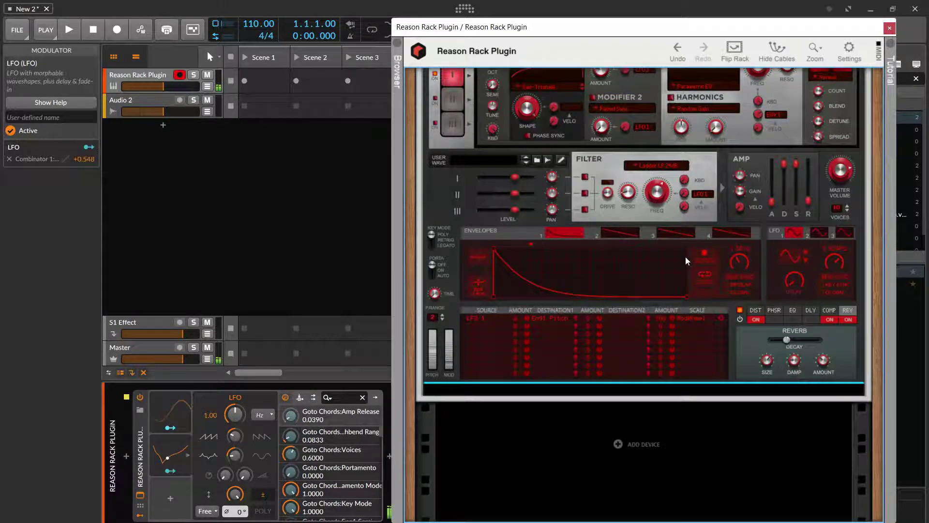
scroll(664, 226, "up", 2)
scroll(671, 242, "up", 4)
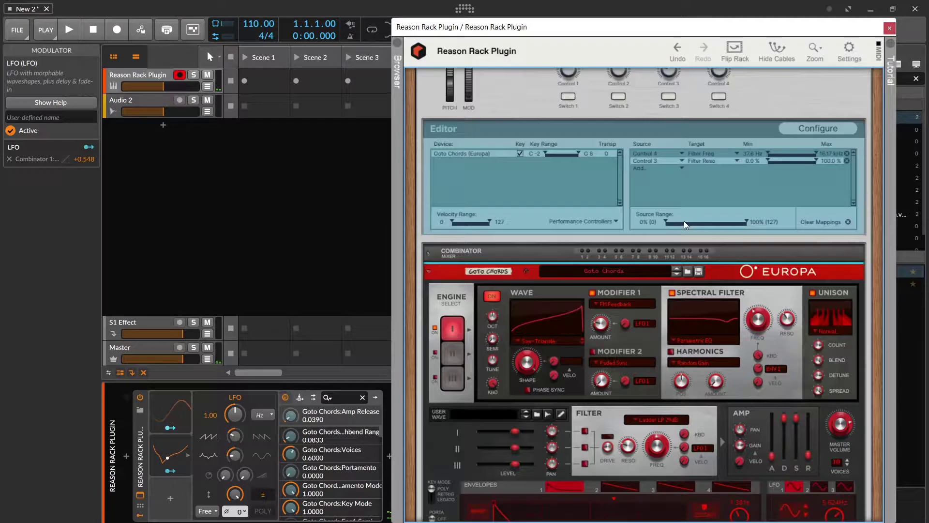
scroll(672, 246, "up", 1)
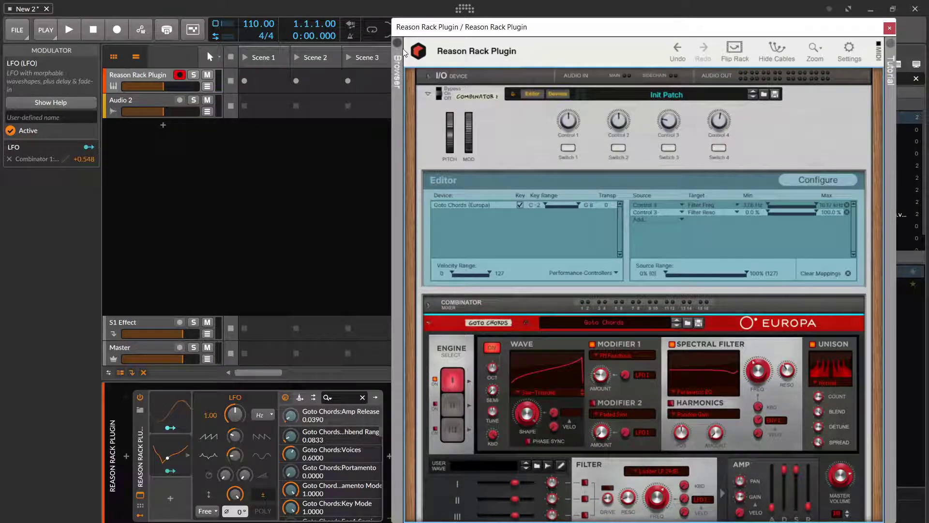
left_click(397, 73)
left_click(400, 76)
key("Down")
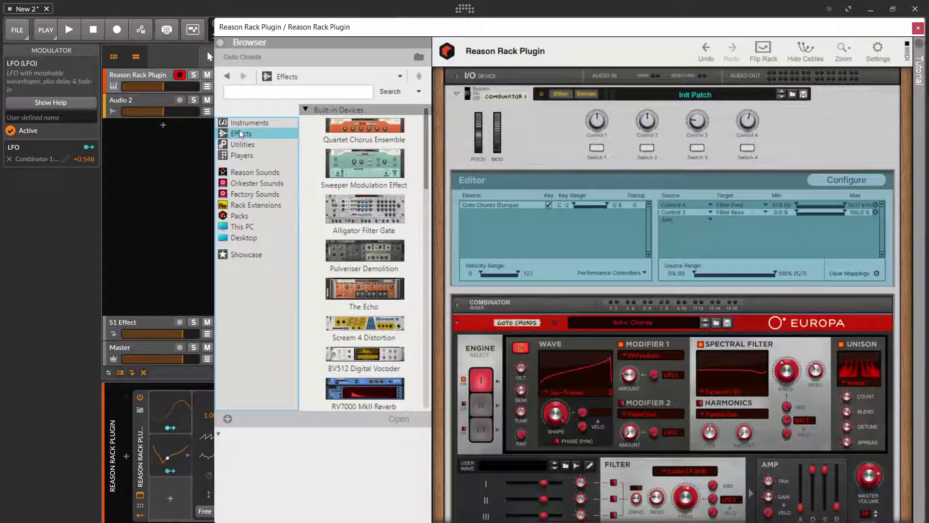
scroll(397, 208, "down", 2)
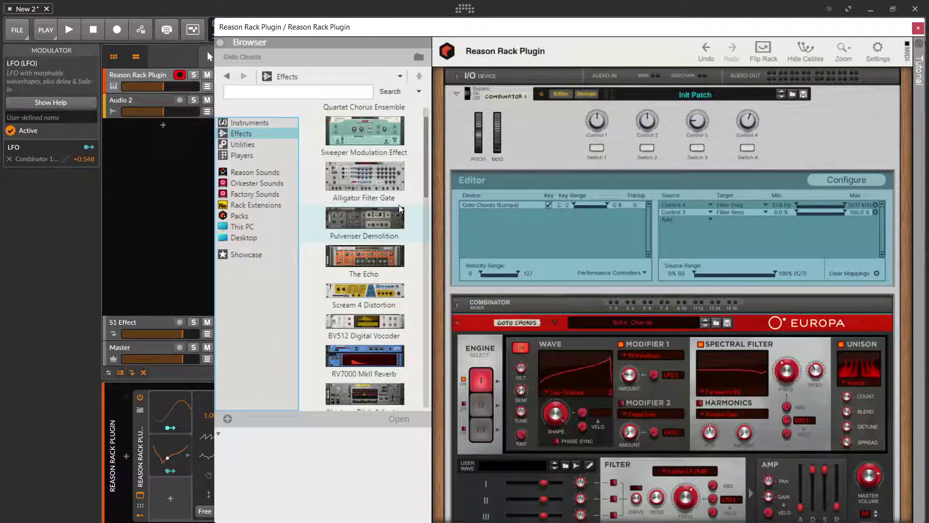
scroll(528, 289, "down", 6)
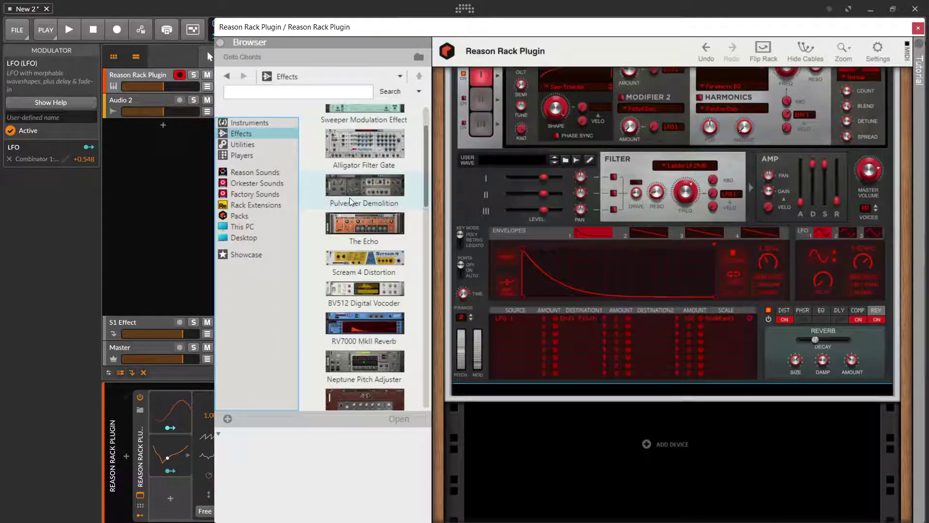
left_click_drag(361, 178, 691, 388)
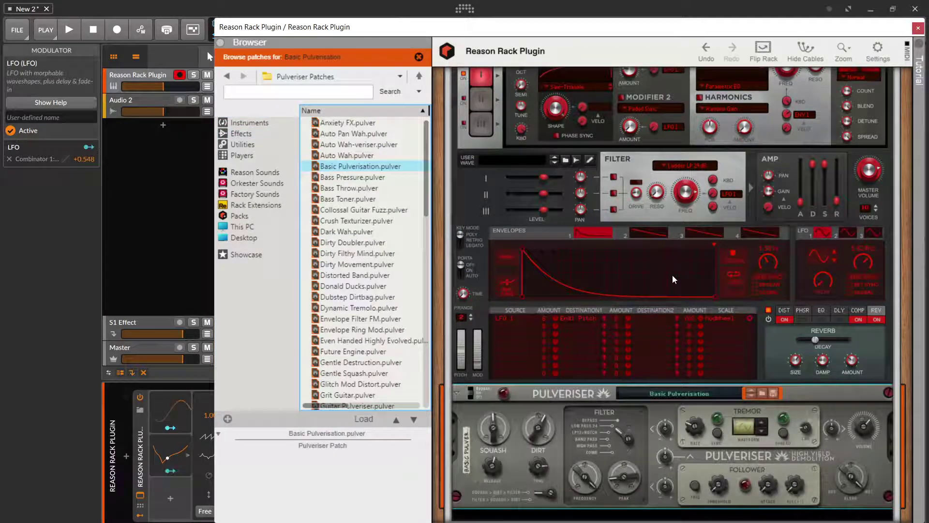
left_click_drag(535, 422, 601, 394)
Add a mapping for Europa in the Combinator's editor with Control 2 as the source and No Target as the target.
scroll(635, 333, "up", 5)
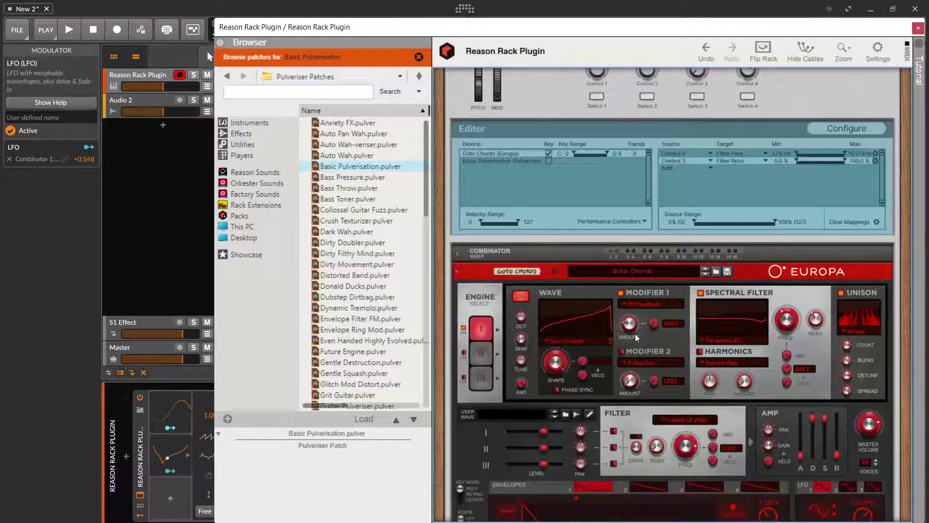
scroll(635, 333, "up", 2)
left_click(686, 222)
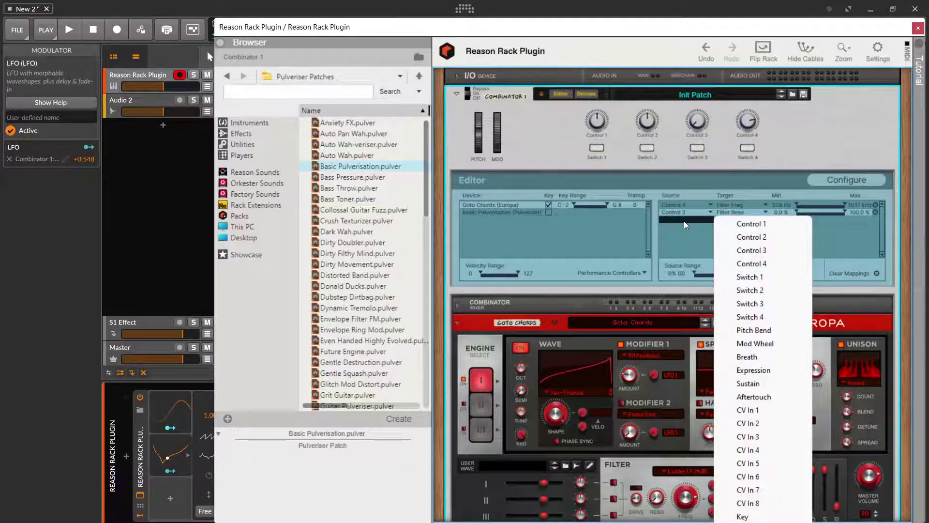
left_click(752, 237)
mouse_move(643, 129)
left_mouse_down()
mouse_move(659, 131)
mouse_move(647, 127)
mouse_move(647, 137)
left_mouse_up()
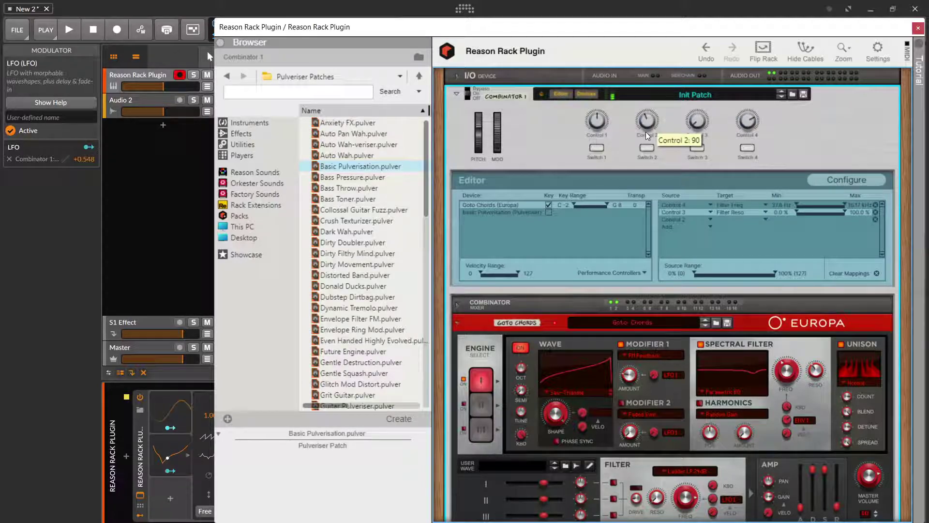
left_click(766, 220)
left_click(768, 222)
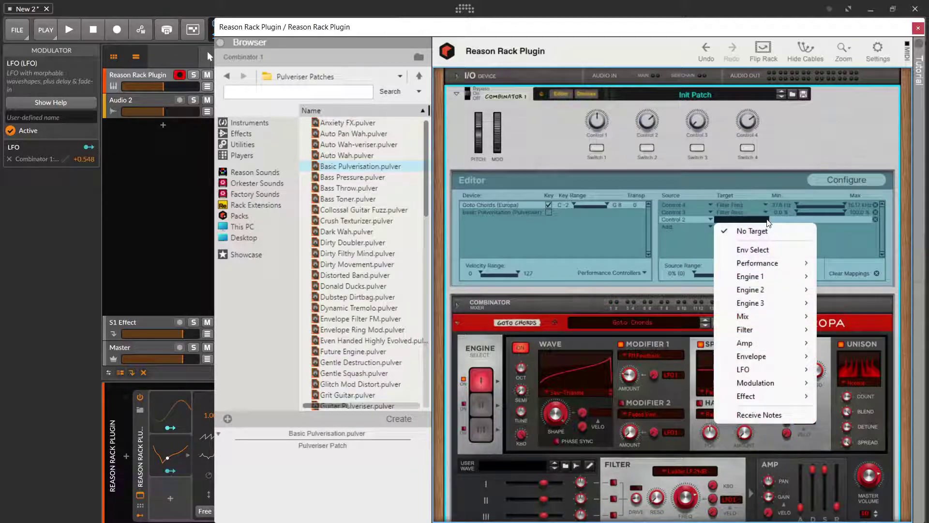
left_click(753, 231)
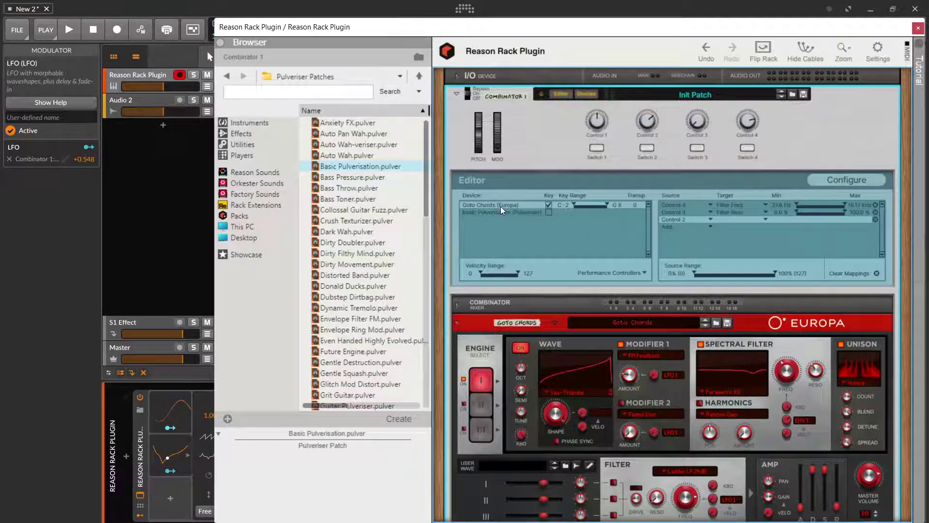
Route Control 2 to the Pulveriser's Filter Frequency in the Combinator's editor and set Control 2 to 0.7874.
left_click(535, 212)
left_click(674, 214)
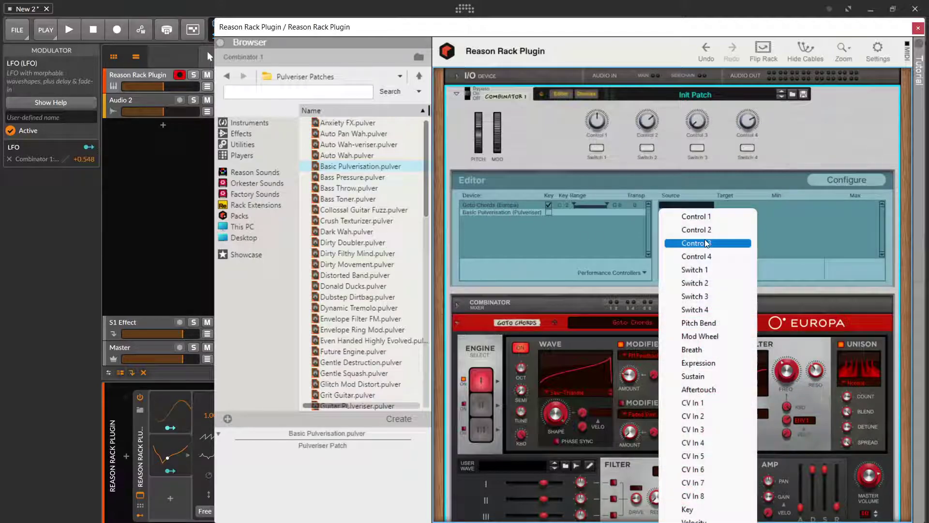
left_click(708, 227)
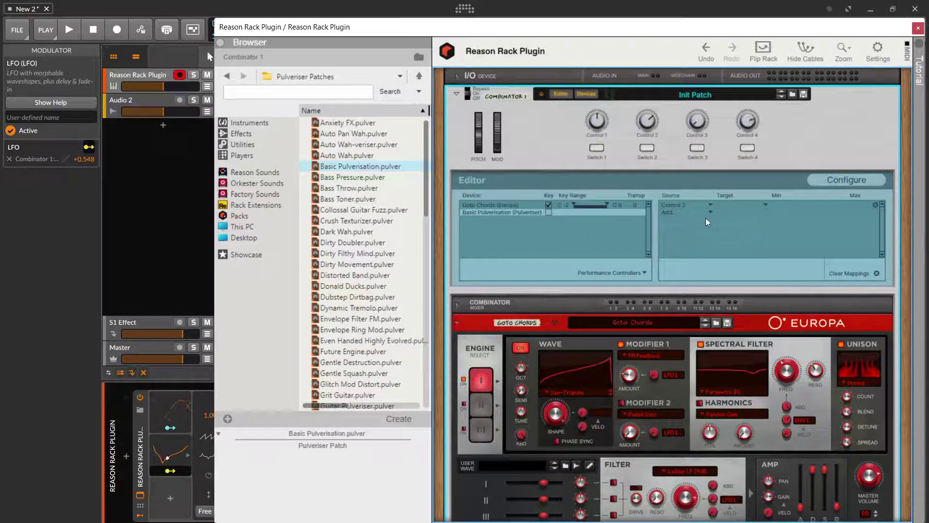
left_click(766, 207)
mouse_move(785, 251)
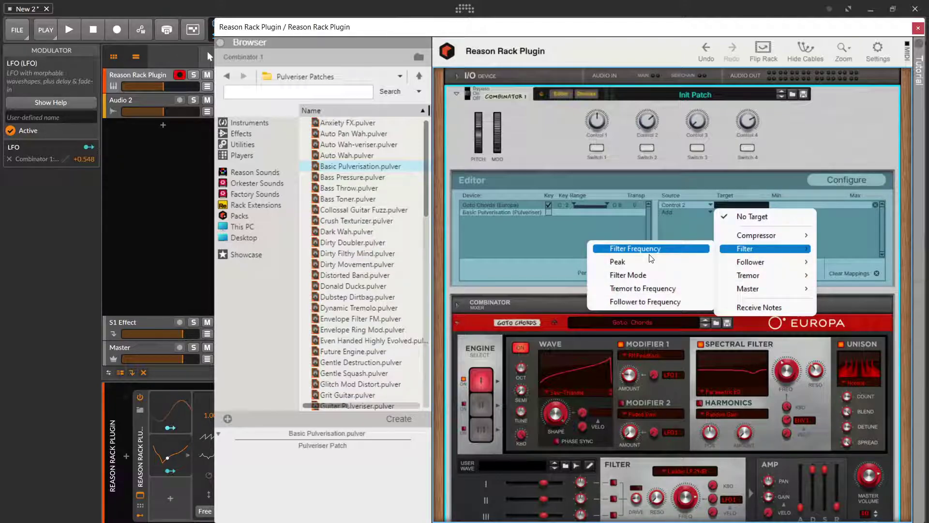
left_click(634, 248)
left_click_drag(647, 121, 652, 149)
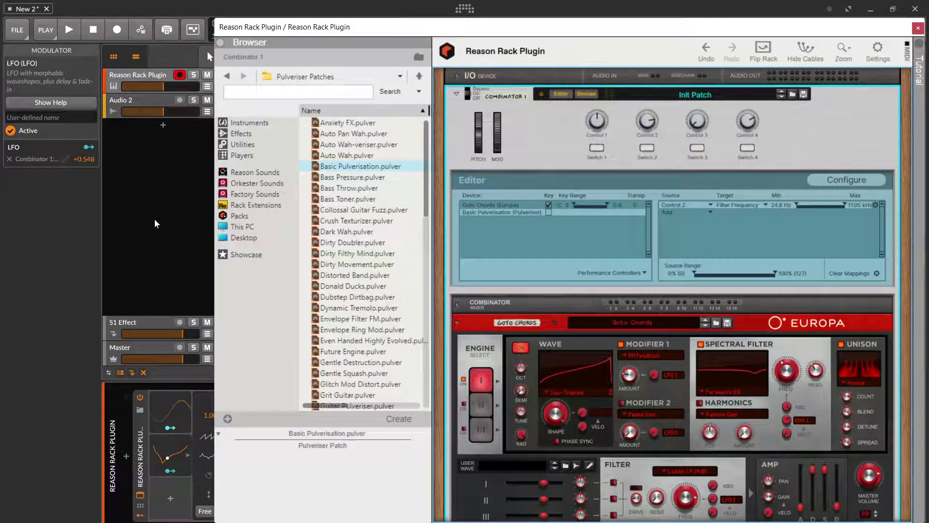
Insert a Steps modulator into the free modulator slot of the Reason Rack Plugin device.
left_click(144, 372)
left_click_drag(444, 34, 613, 35)
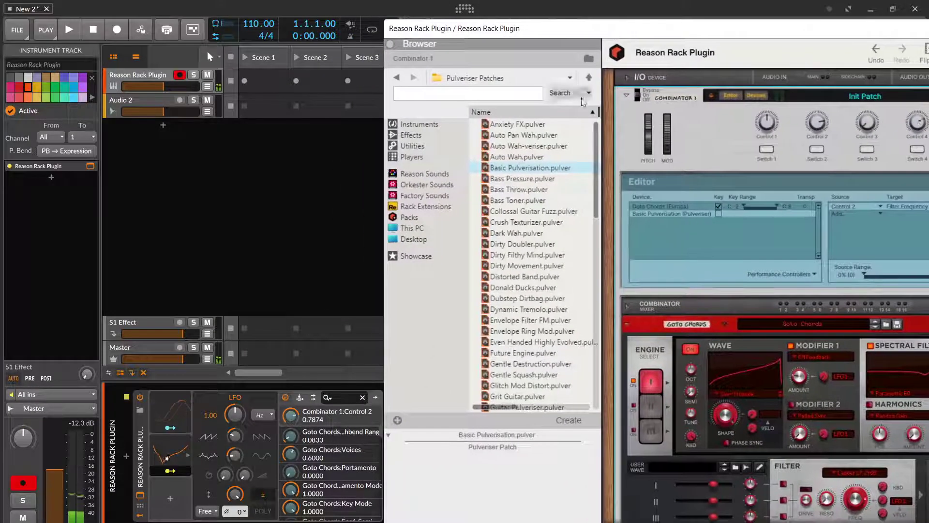
left_click(183, 494)
left_click(183, 493)
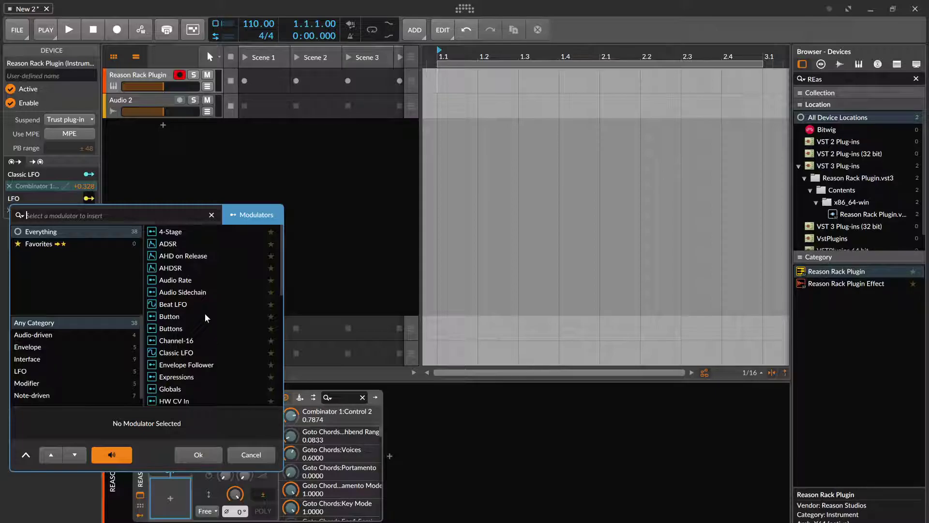
scroll(207, 317, "down", 5)
scroll(207, 318, "down", 3)
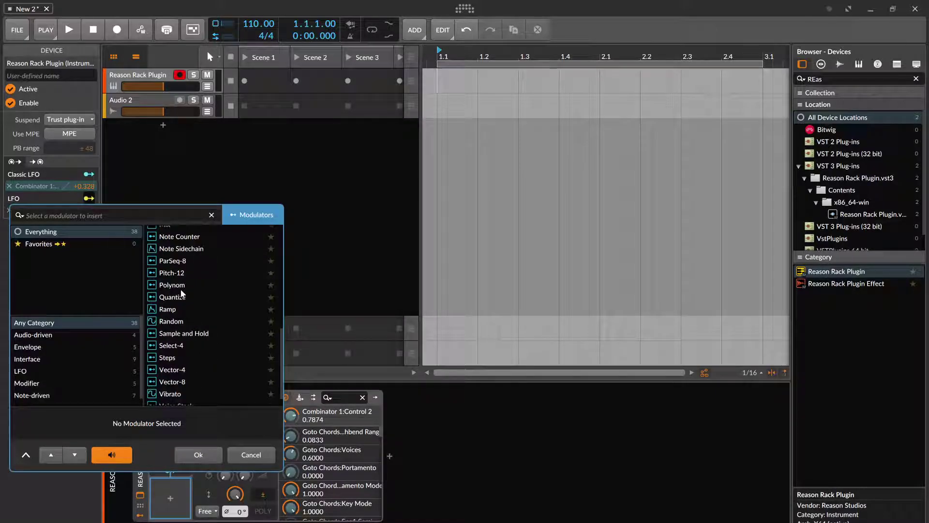
left_click(174, 358)
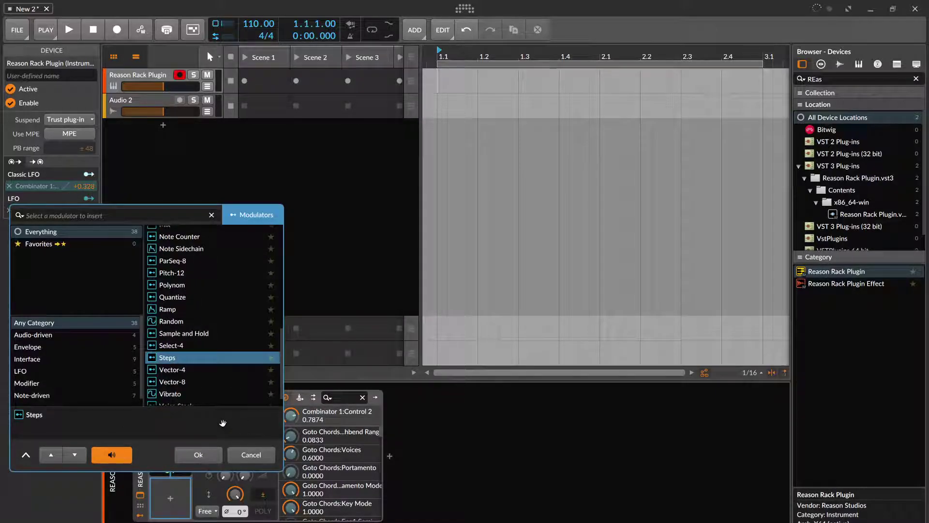
double_click(174, 358)
Map the Steps modulator to Combinator 1's Control 2 with an amount of -0.216.
left_click(172, 513)
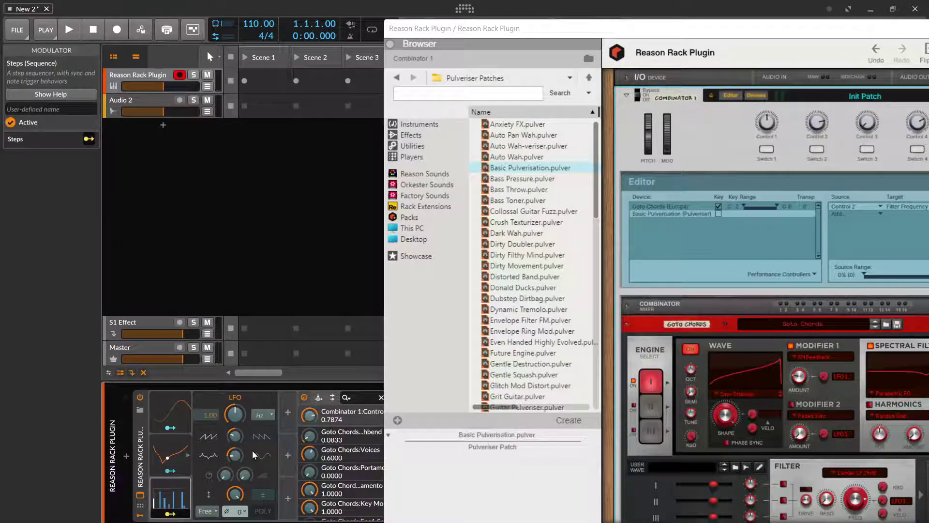
left_click_drag(308, 416, 309, 401)
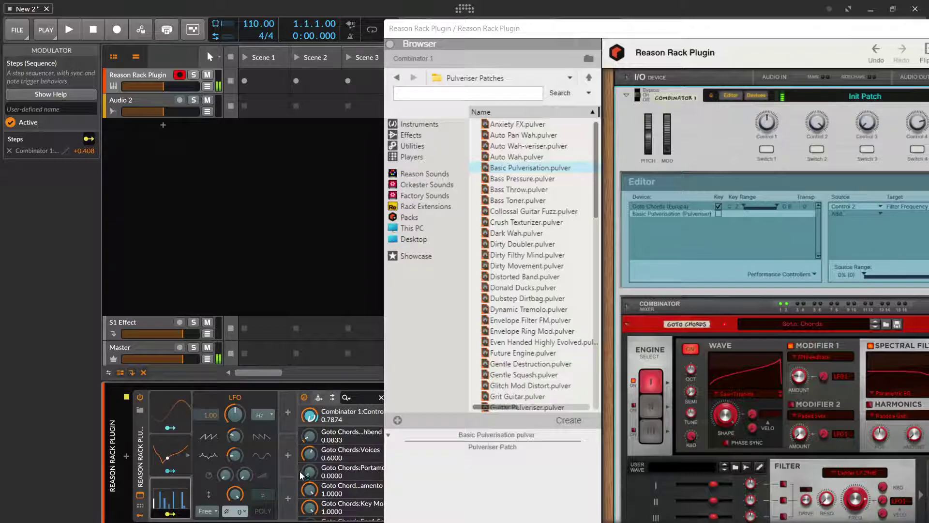
mouse_move(311, 417)
left_mouse_down()
mouse_move(311, 442)
mouse_move(307, 417)
left_mouse_up()
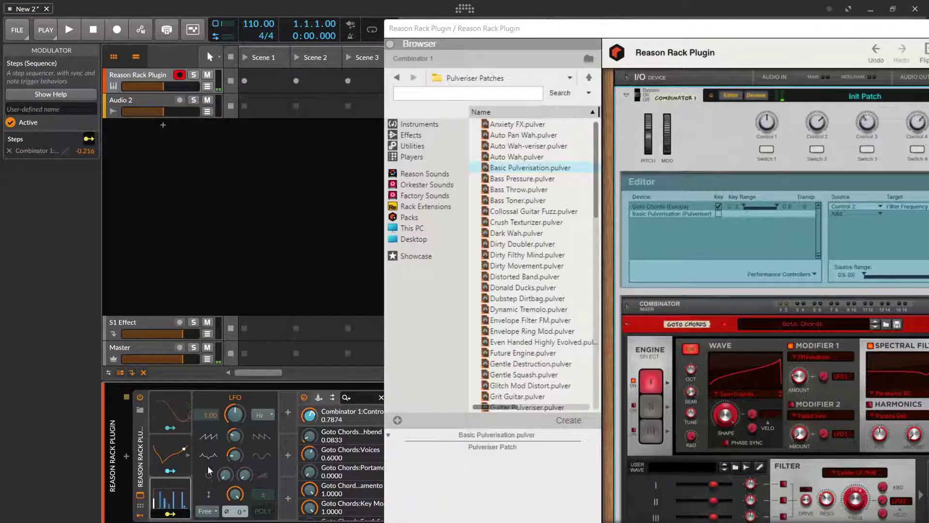
Show the Steps modulator's 16-step pattern and run playback with the arranger loop enabled.
left_click(166, 505)
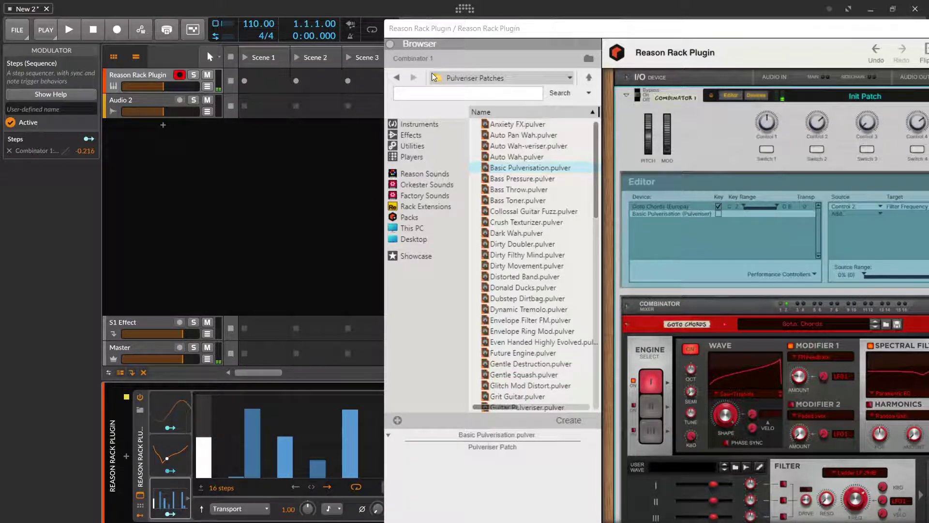
left_click_drag(461, 28, 586, 35)
key("space")
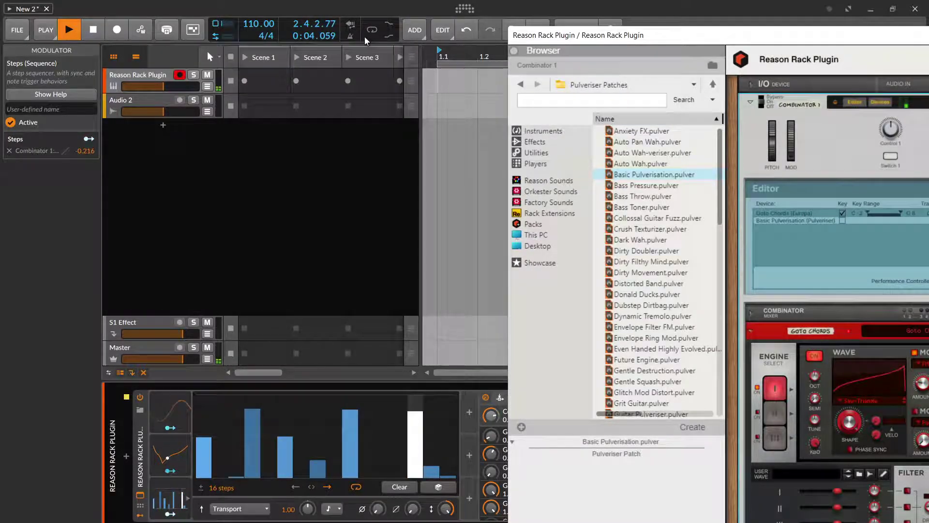
left_click(469, 48)
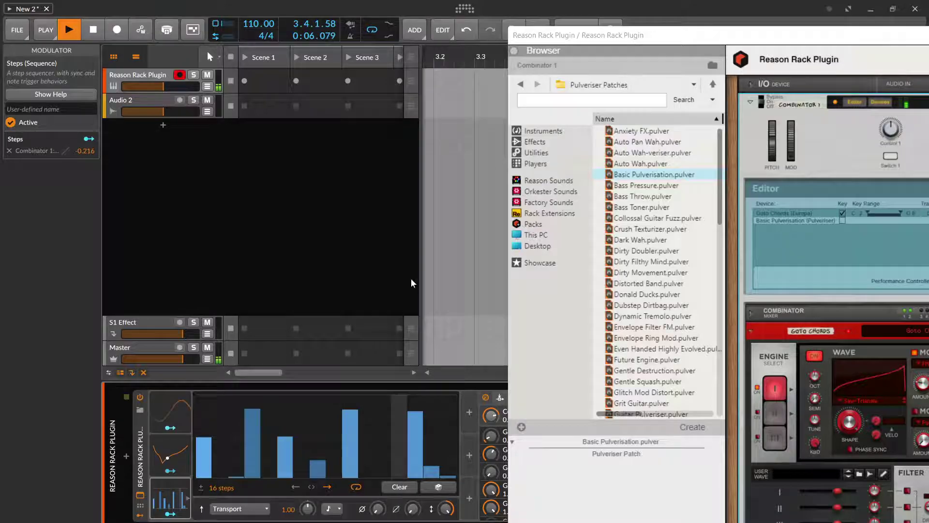
key("space")
key("space")
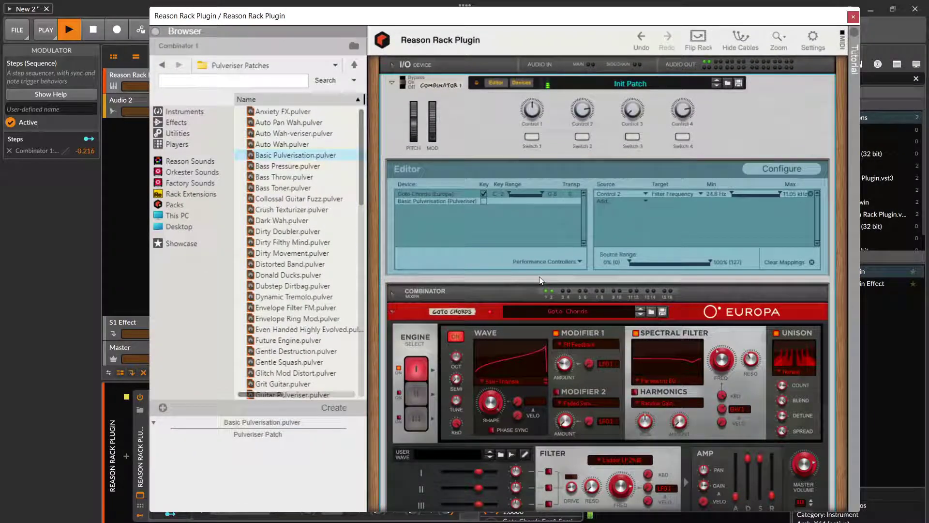
Step forward through Europa's patches to Huge Future Chord.
scroll(539, 277, "down", 3)
left_click(641, 242)
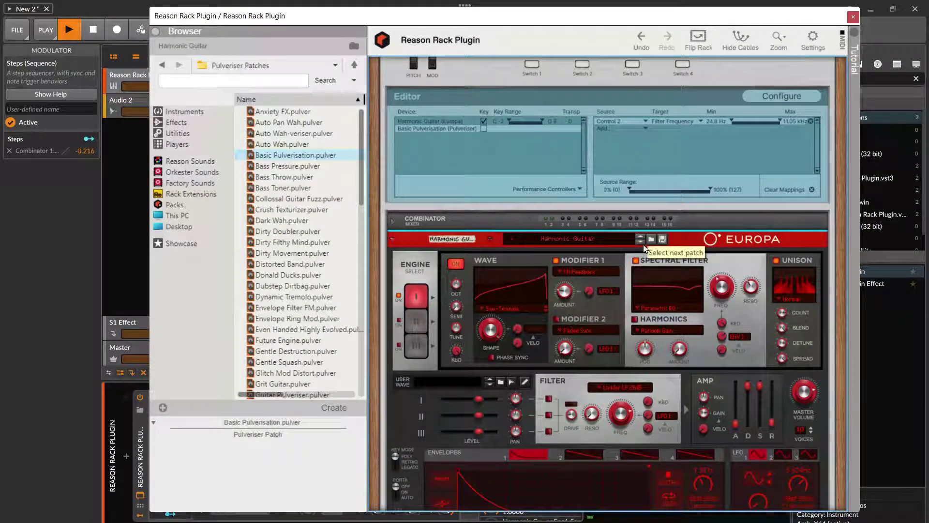
left_click(641, 242)
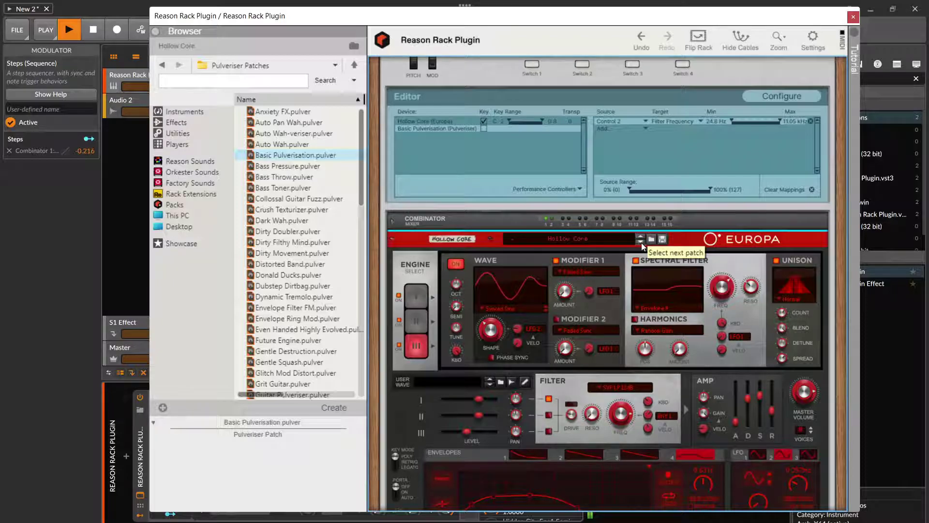
left_click(641, 241)
scroll(649, 253, "down", 8)
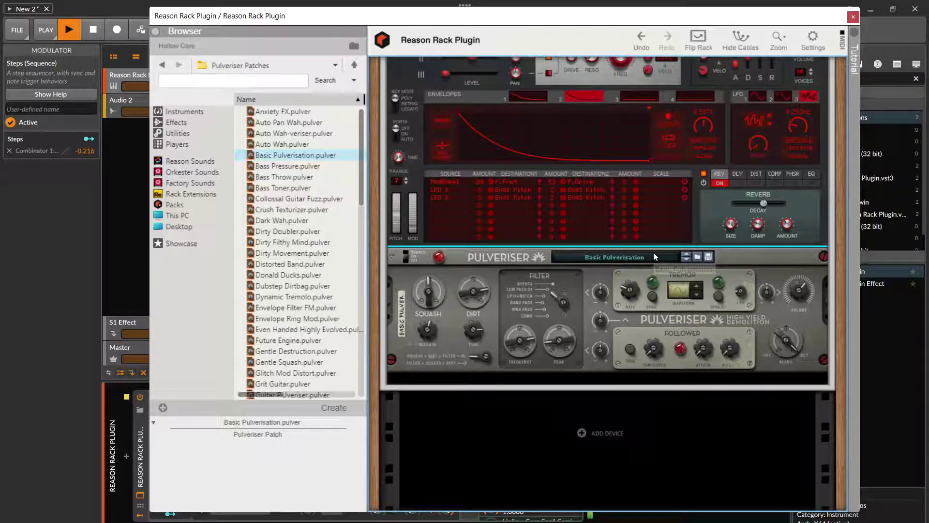
scroll(654, 252, "up", 8)
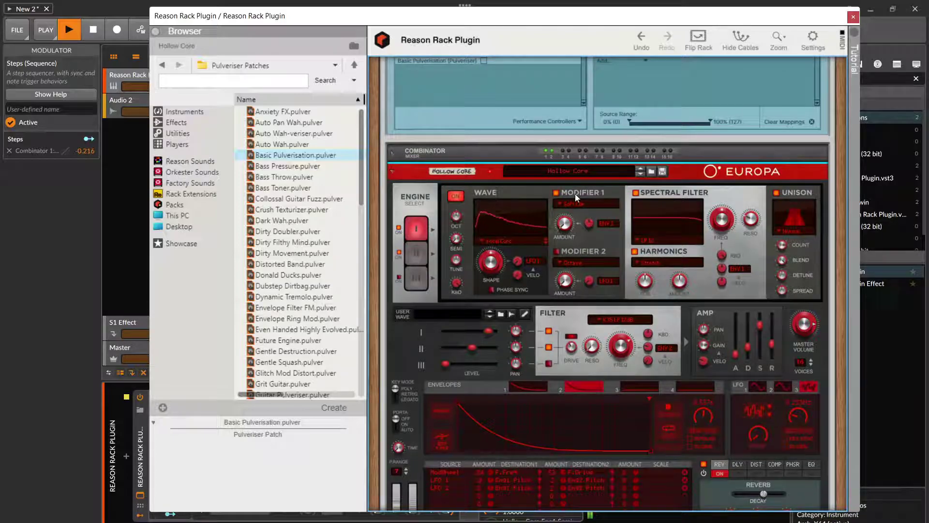
scroll(576, 193, "up", 3)
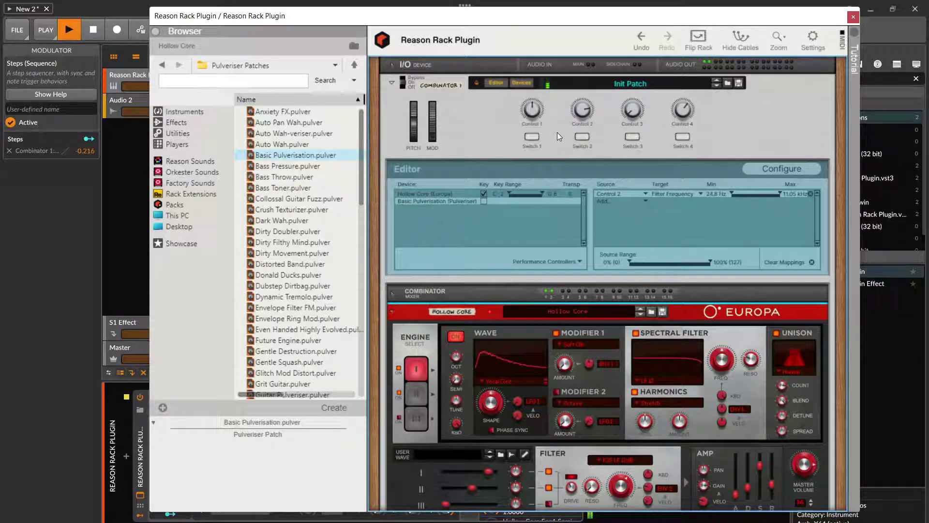
left_click(641, 314)
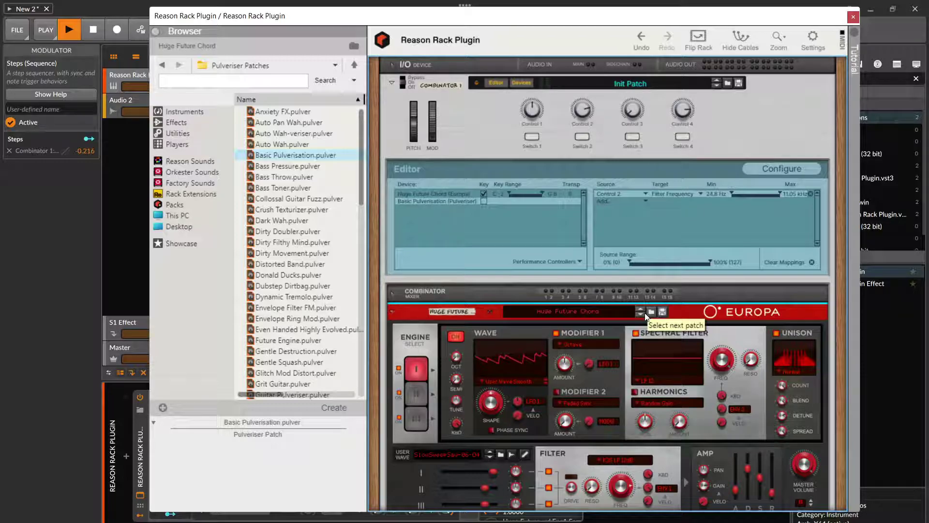
Browse the rack's instruments and utilities and insert a Matrix Pattern Sequencer below the Pulveriser inside the Combinator.
left_click(167, 124)
left_click(176, 112)
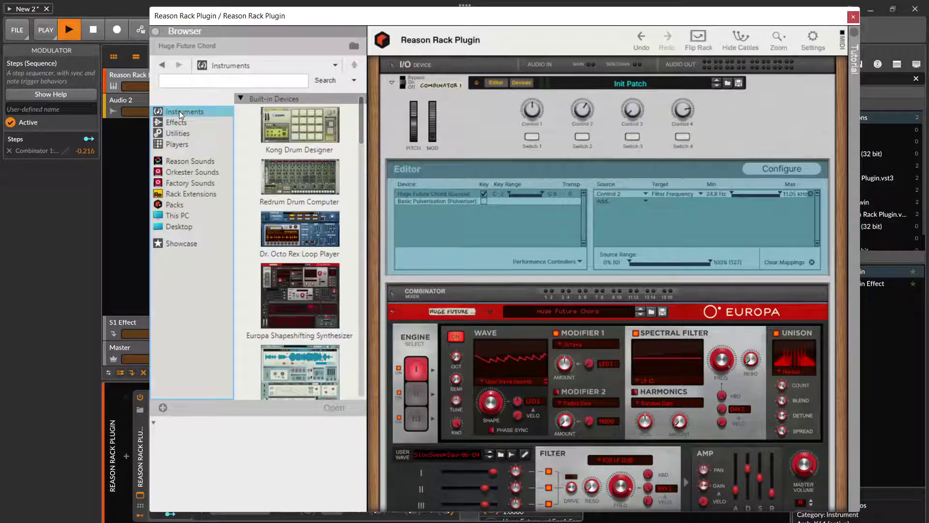
scroll(300, 218, "down", 5)
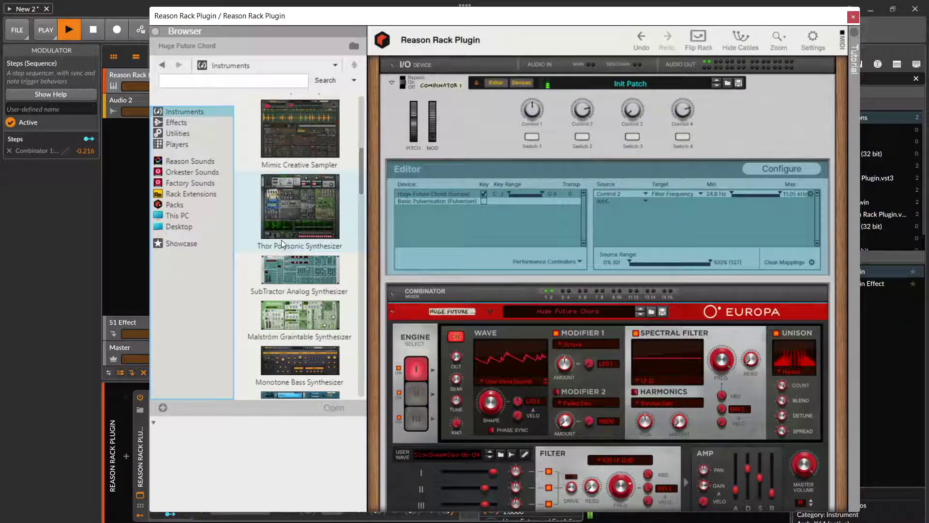
left_click_drag(285, 14, 500, 59)
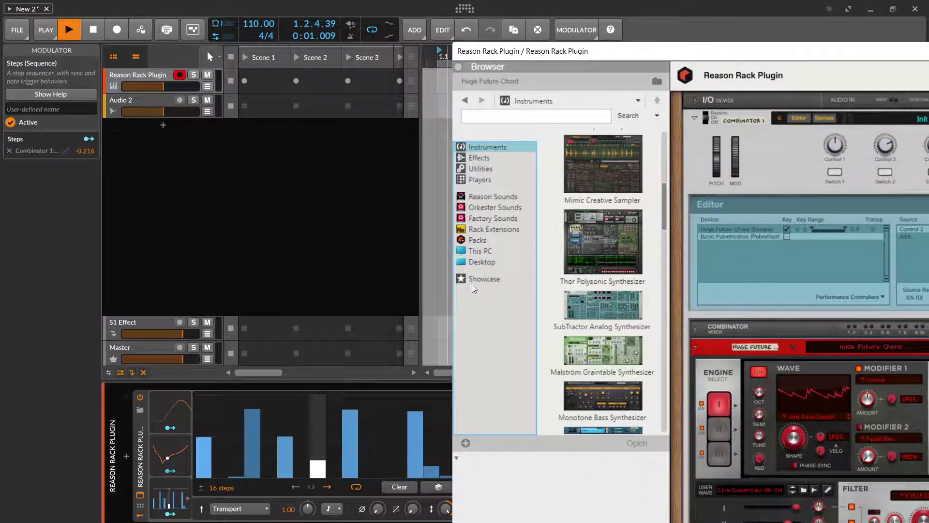
left_click(481, 169)
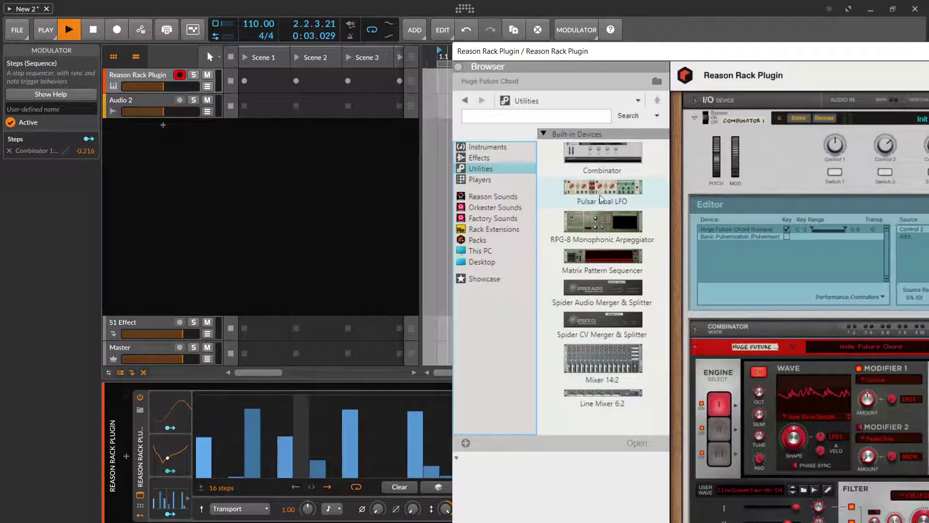
left_click(627, 198)
left_click(609, 268)
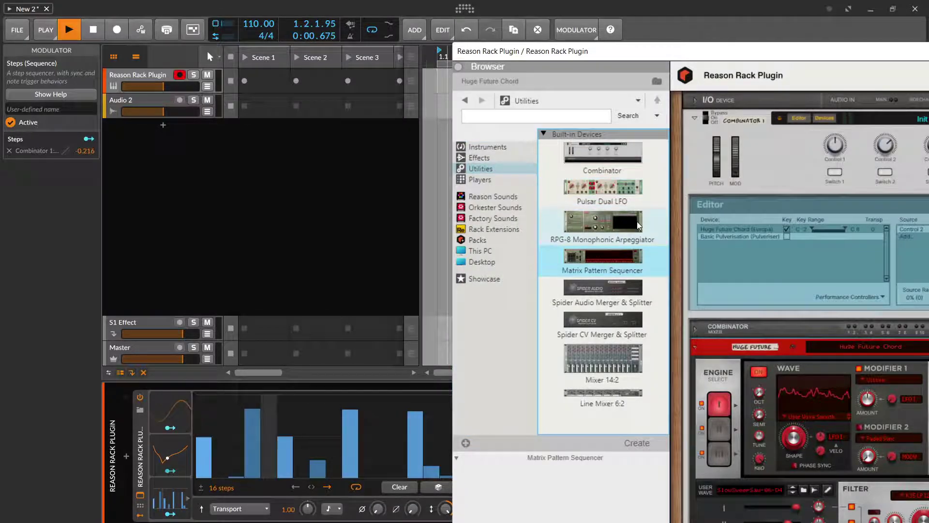
left_click_drag(614, 51, 334, 44)
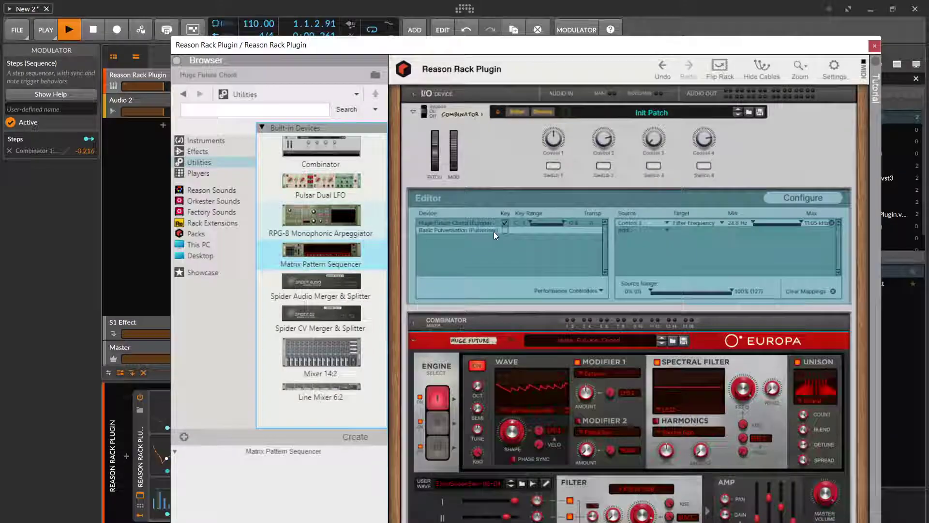
scroll(494, 232, "down", 8)
left_click_drag(321, 244, 562, 411)
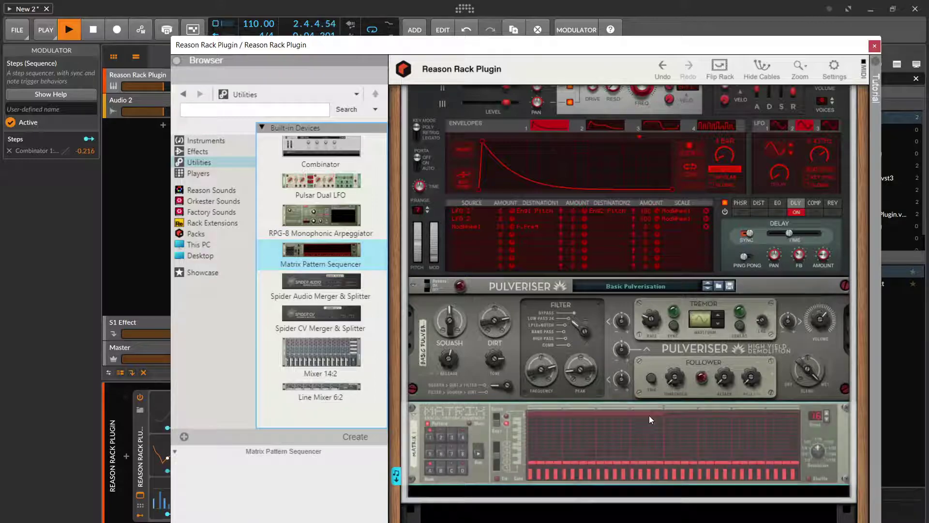
Flip the rack to examine the rear connections of the Pulveriser and the Matrix.
key("Tab")
key("Tab")
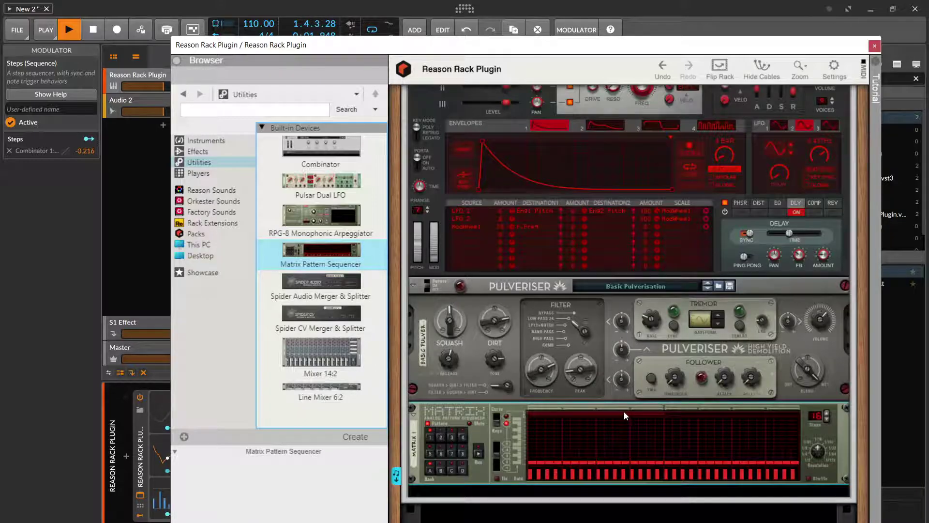
key("Tab")
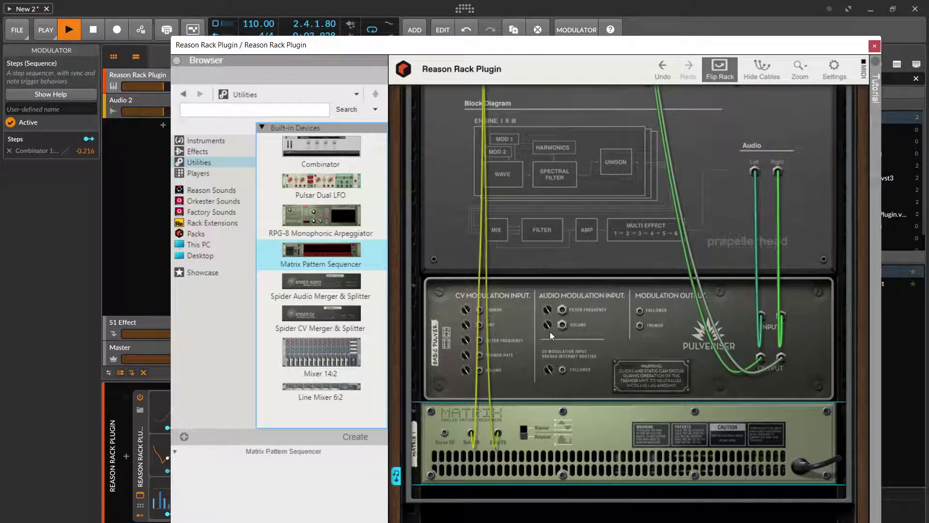
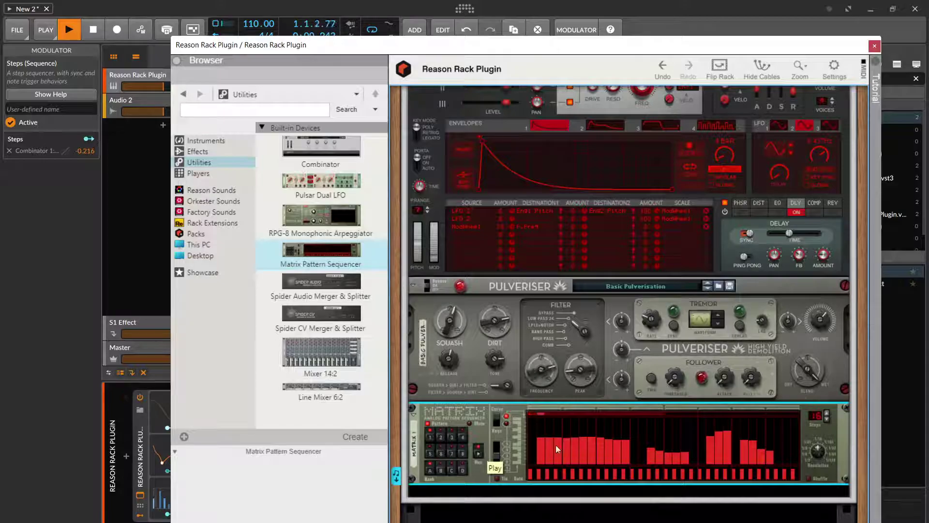
Set the Pulveriser's Squash CV modulation amount to 40% on the back of the rack.
key("Tab")
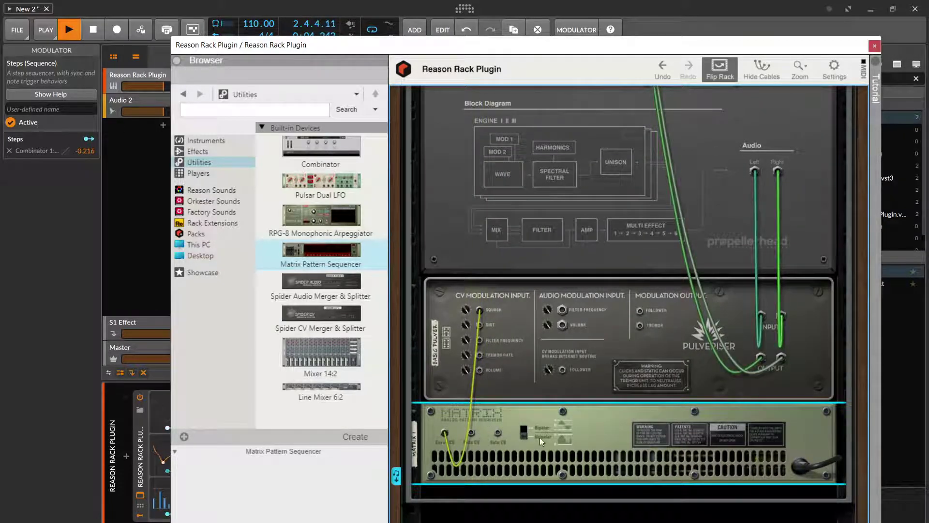
key("Tab")
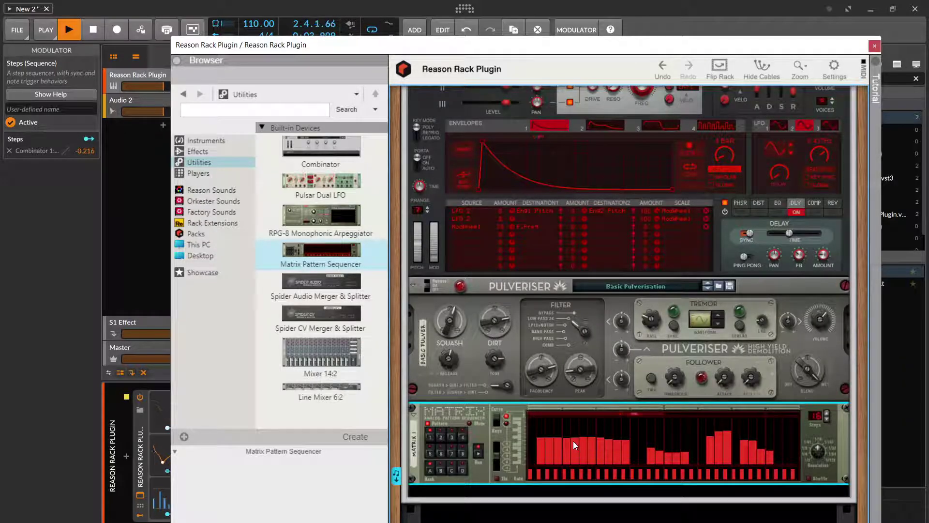
key("Tab")
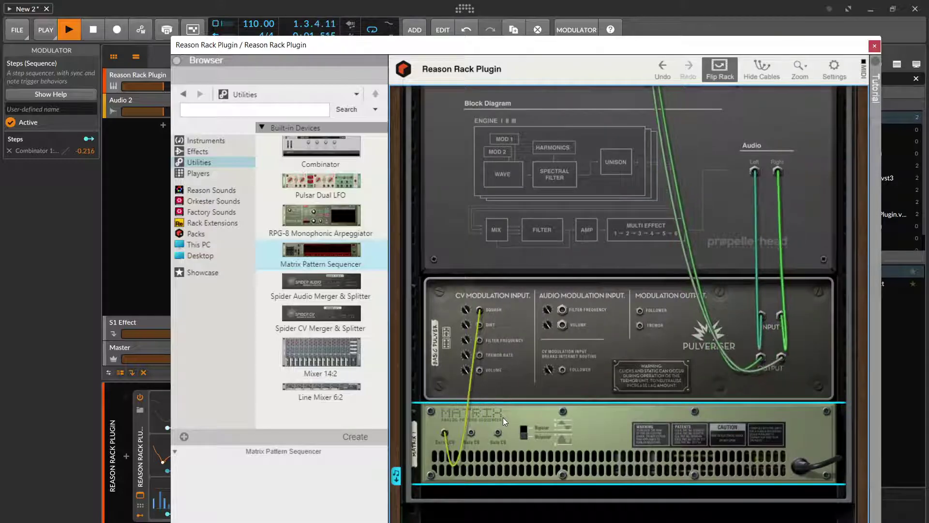
left_click(464, 311)
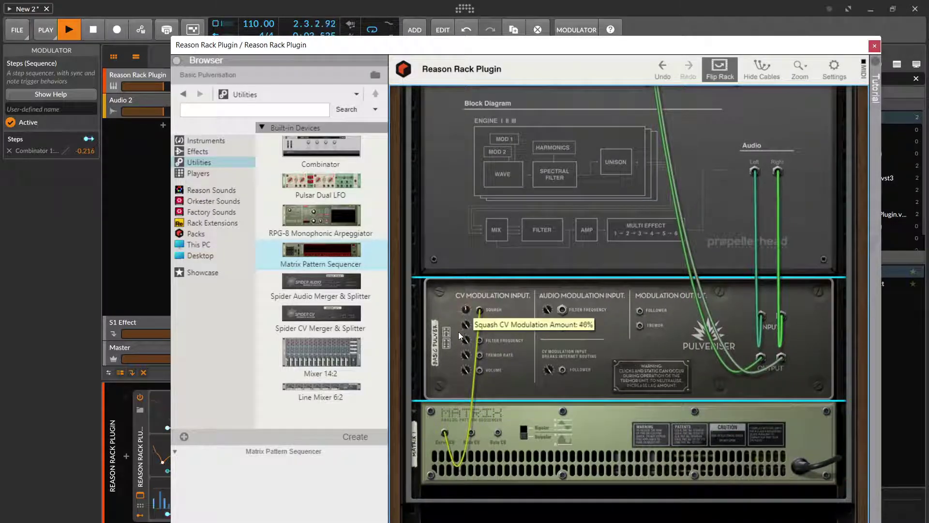
key("Tab")
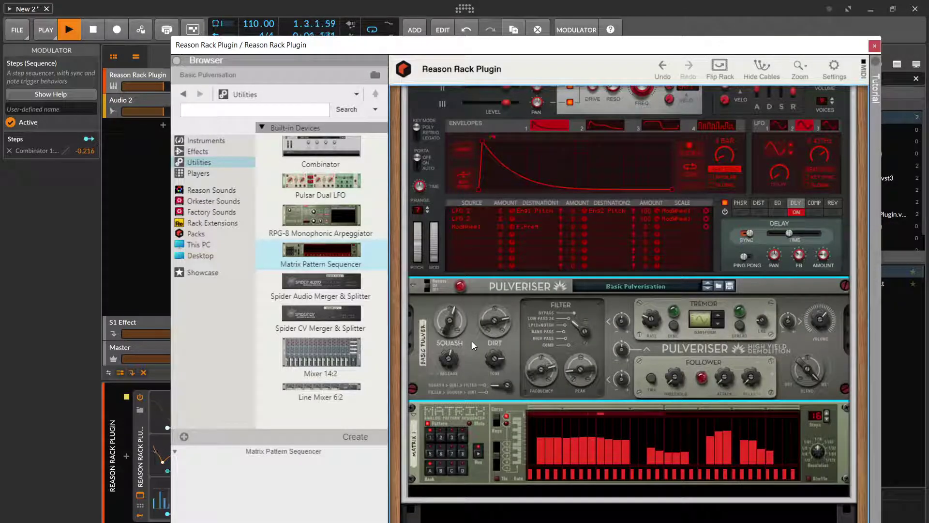
Move the Matrix's Curve CV cable from the Pulveriser's Squash input to its Dirt CV modulation input.
mouse_move(450, 324)
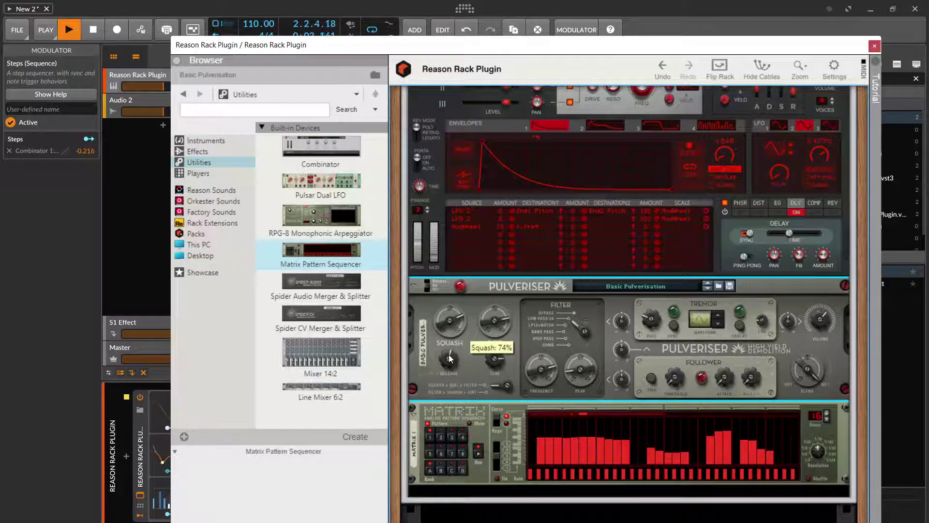
mouse_move(446, 354)
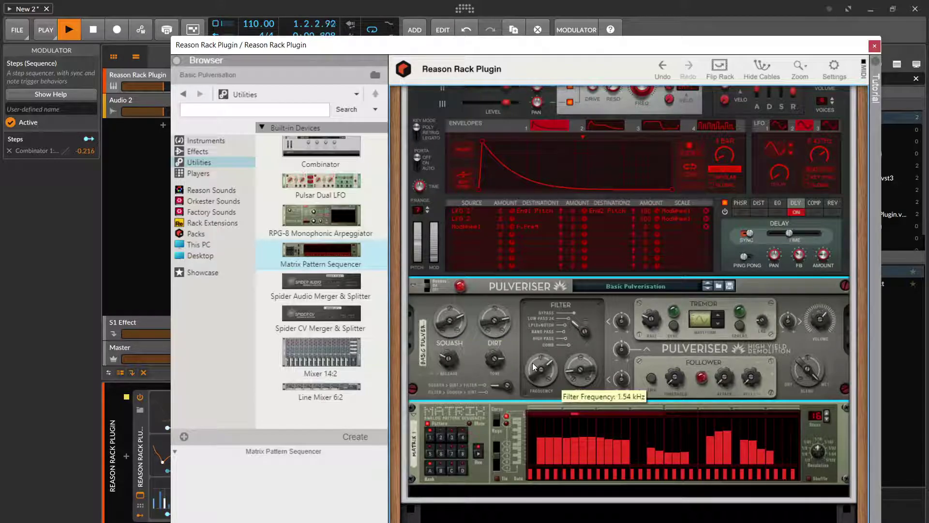
mouse_move(575, 363)
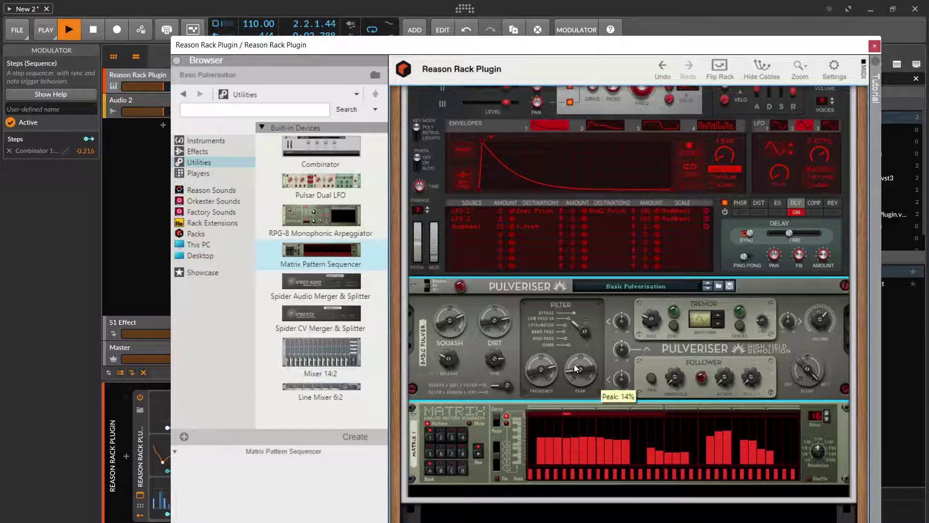
key("Tab")
mouse_move(480, 307)
left_mouse_down()
mouse_move(571, 307)
mouse_move(561, 312)
mouse_move(568, 321)
mouse_move(634, 314)
mouse_move(619, 334)
mouse_move(562, 367)
mouse_move(503, 359)
mouse_move(480, 325)
left_mouse_up()
key("Tab")
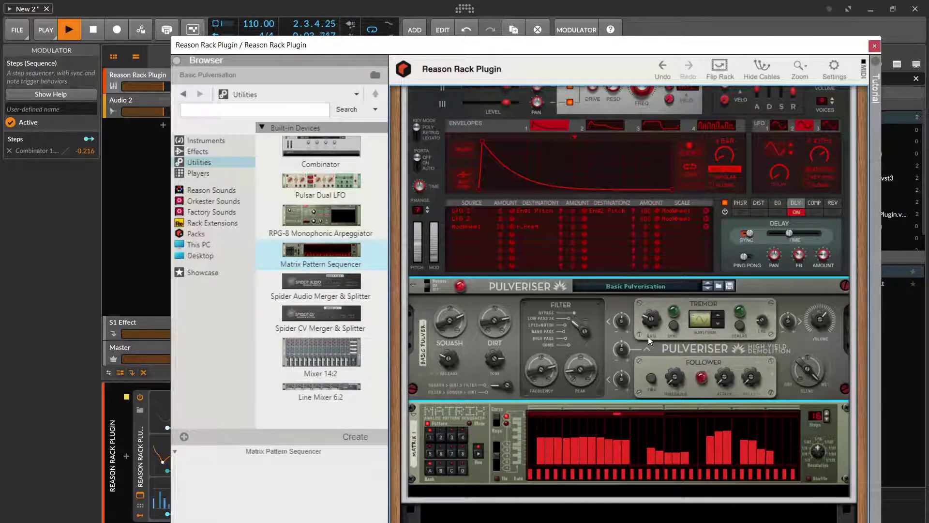
Redraw the early Matrix curve steps at varied heights and adjust the Pulveriser's Dirt CV modulation amount.
left_click(549, 456)
mouse_move(589, 452)
left_mouse_down()
mouse_move(664, 458)
mouse_move(589, 456)
mouse_move(642, 462)
mouse_move(620, 475)
mouse_move(556, 463)
left_mouse_up()
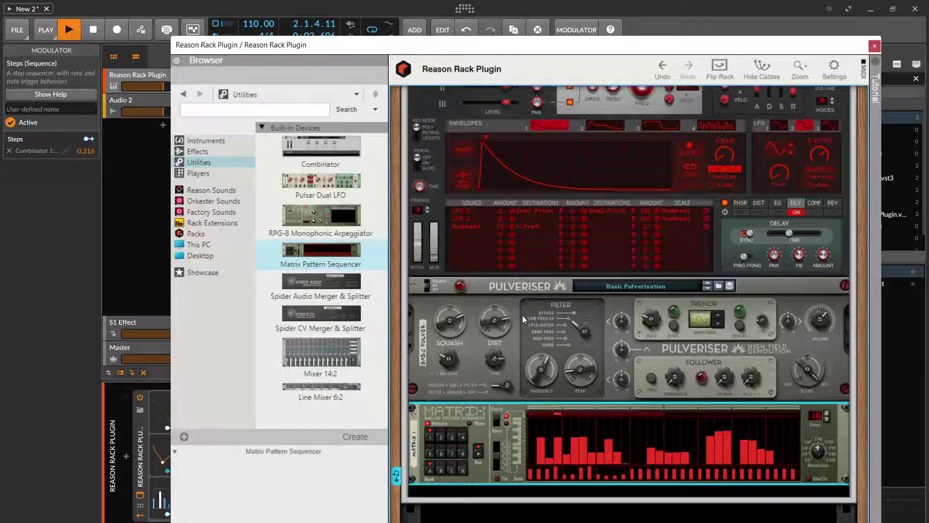
key("Tab")
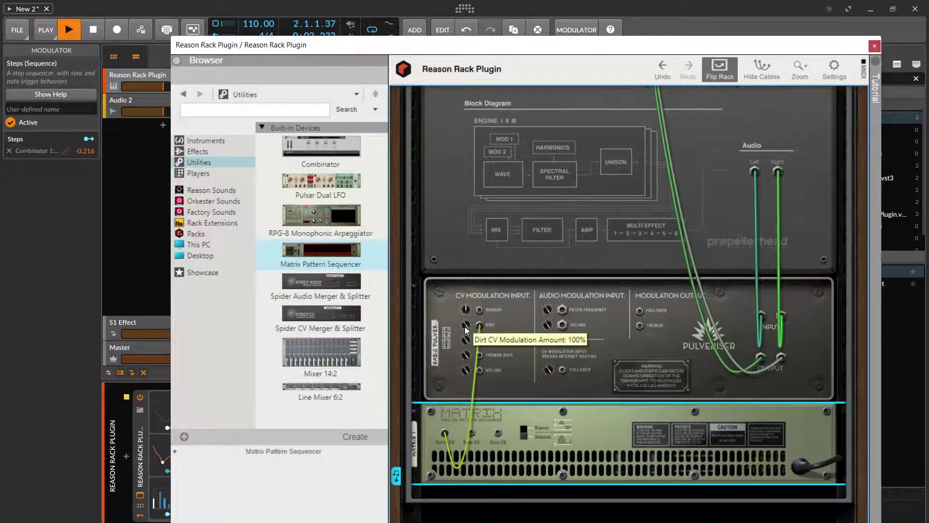
left_click_drag(465, 326, 489, 402)
key("Tab")
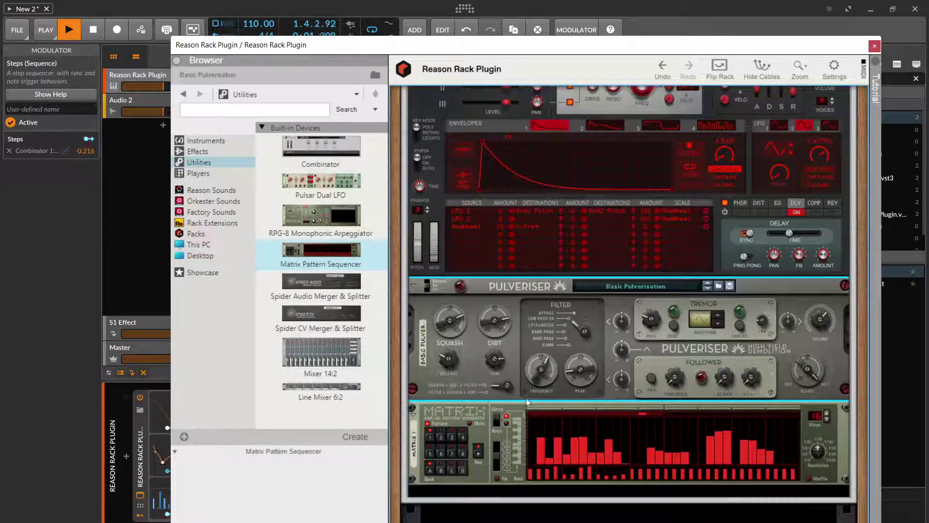
Flatten the Matrix curve between its early and middle steps, and raise three steps within that stretch to full height.
left_click(541, 454)
left_click(576, 454)
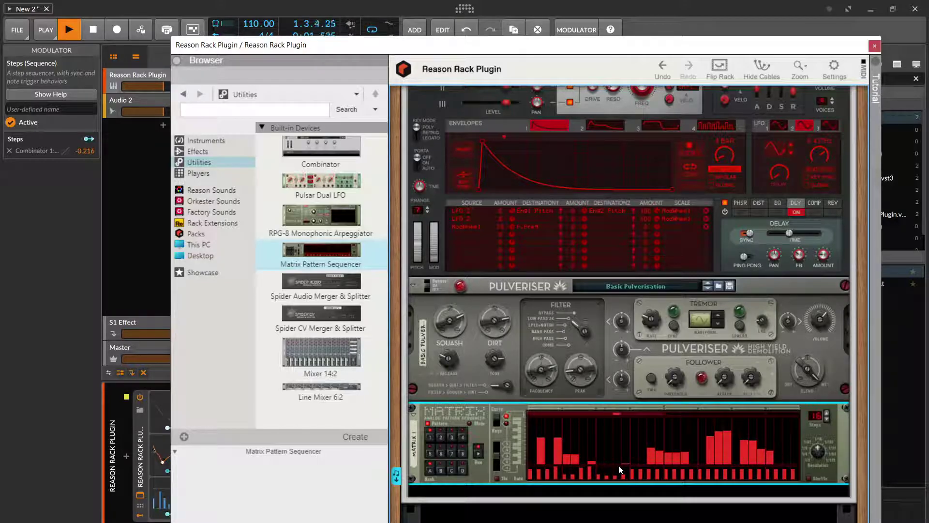
mouse_move(571, 460)
left_mouse_down()
mouse_move(577, 469)
mouse_move(671, 466)
left_mouse_up()
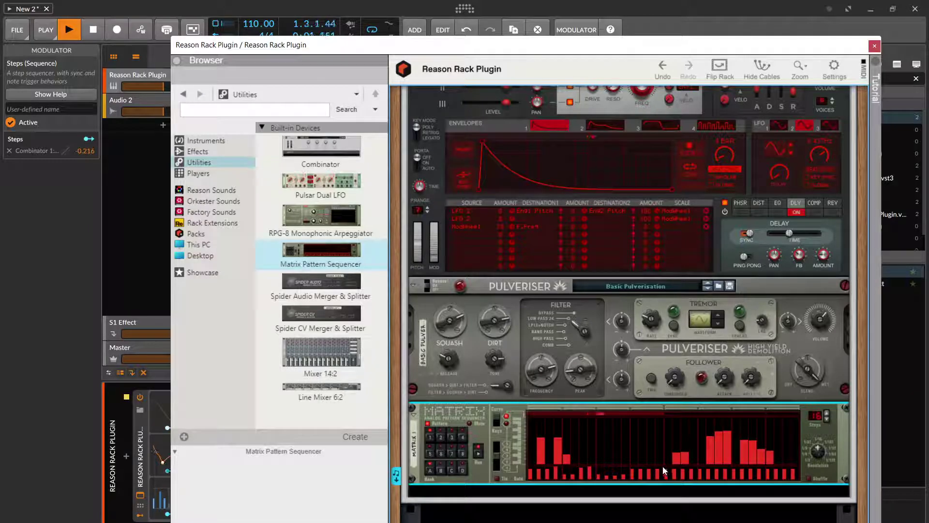
left_click_drag(617, 449, 621, 410)
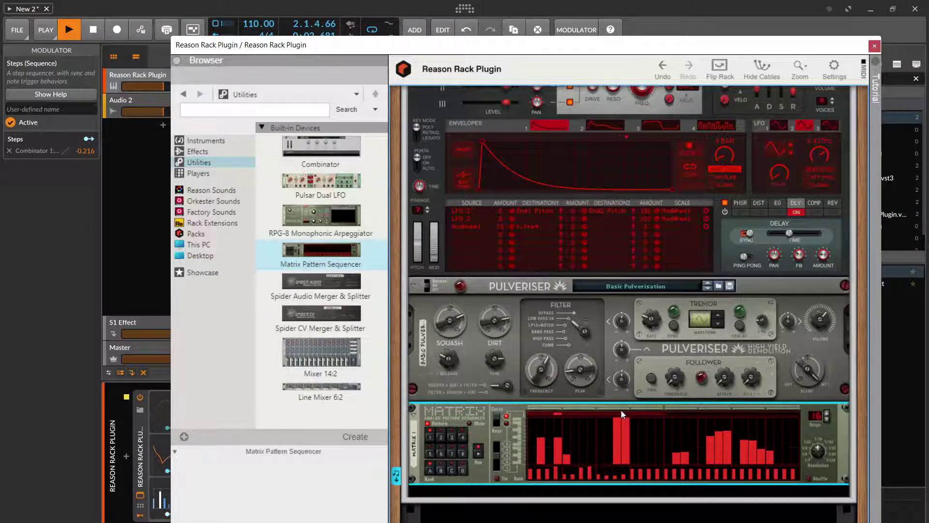
left_click(650, 417)
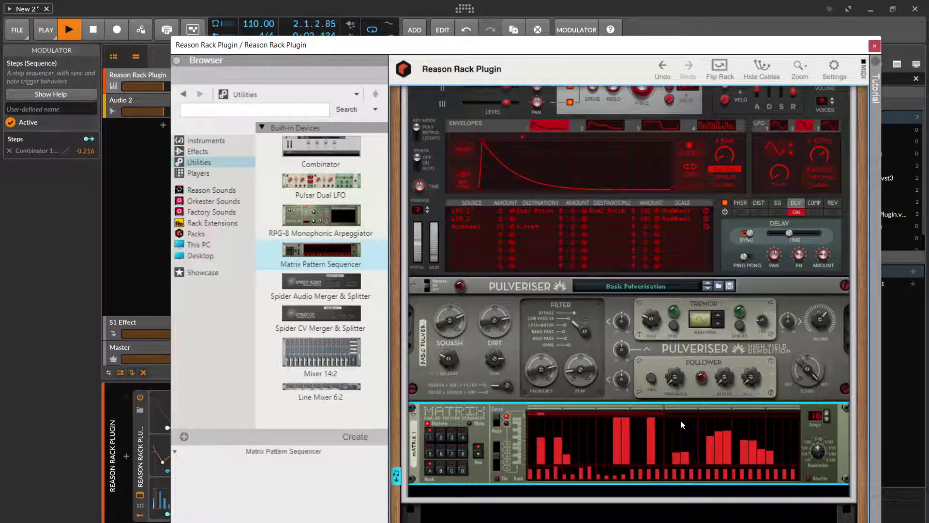
mouse_move(589, 361)
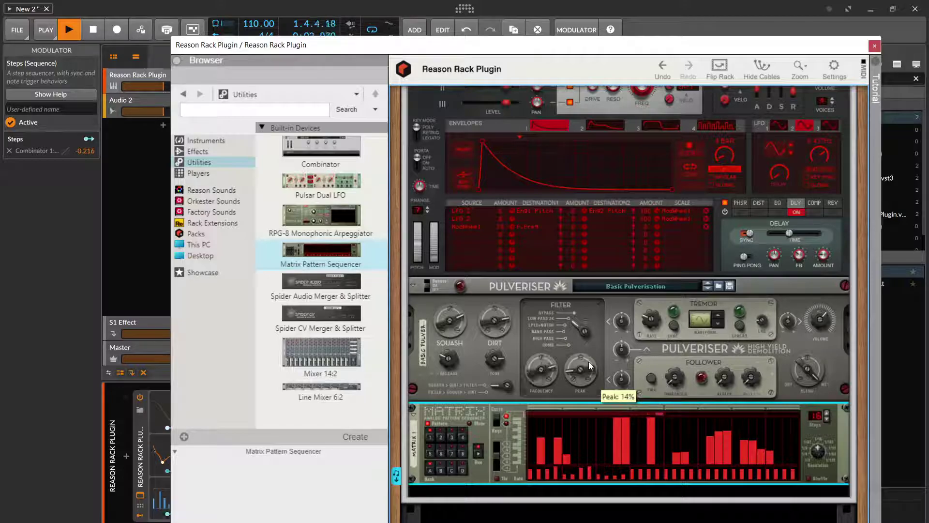
left_click_drag(290, 44, 431, 50)
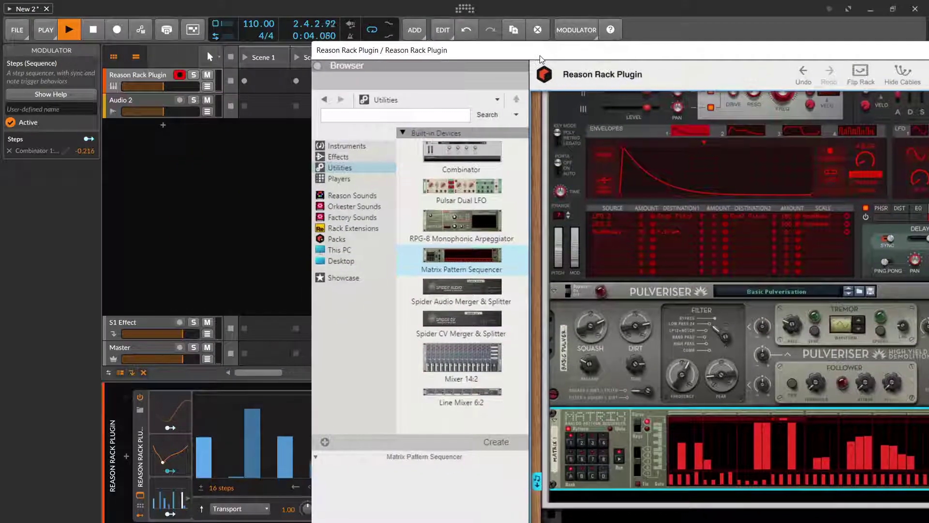
left_click(125, 462)
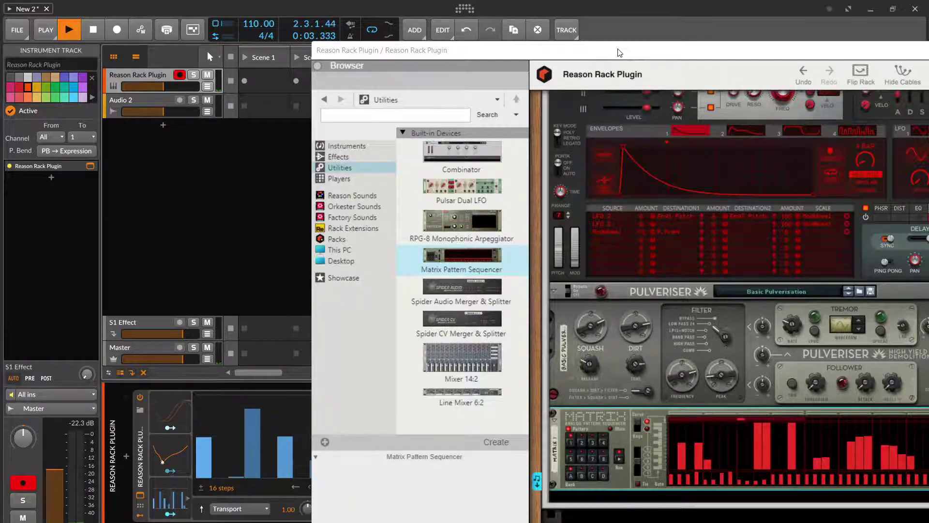
left_click_drag(617, 53, 438, 27)
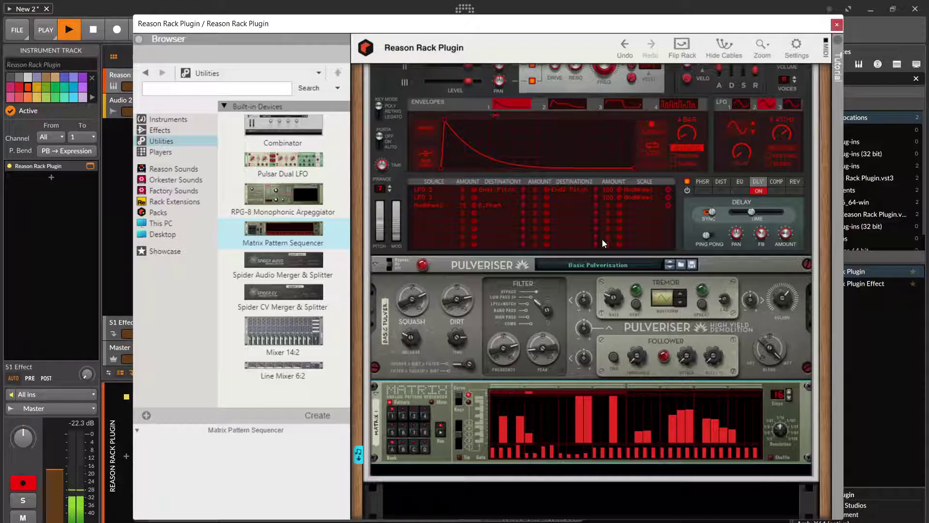
Insert The Echo from the effects below the Matrix and load its Dreamy Taped Voice patch.
left_click(160, 130)
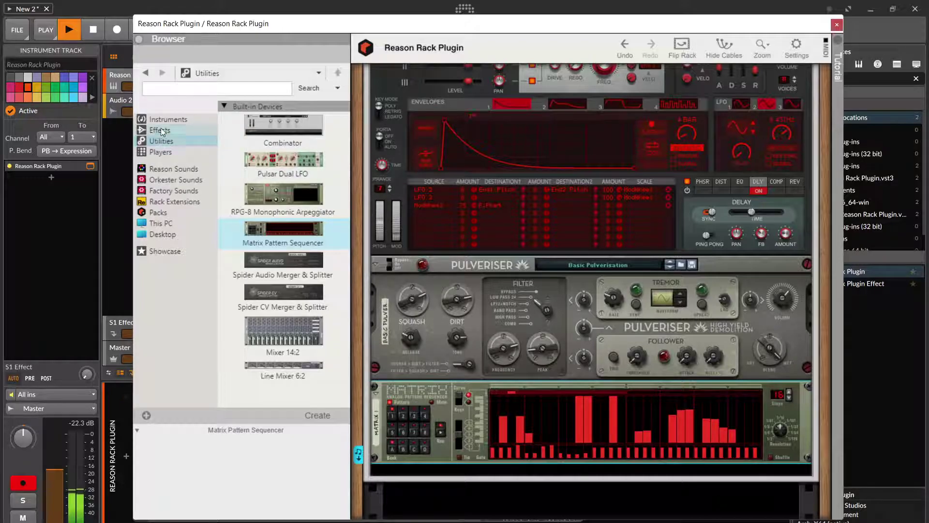
mouse_move(286, 283)
left_mouse_down()
mouse_move(508, 403)
mouse_move(521, 464)
left_mouse_up()
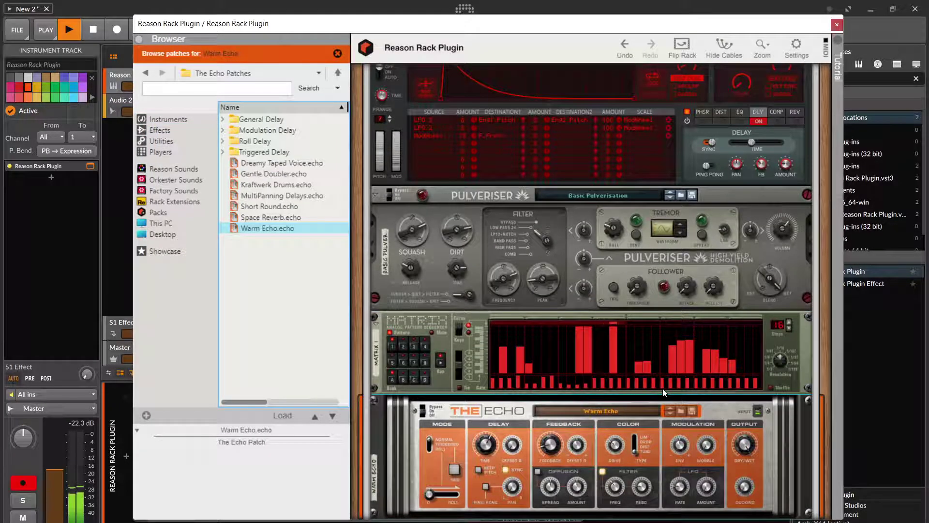
left_click(670, 413)
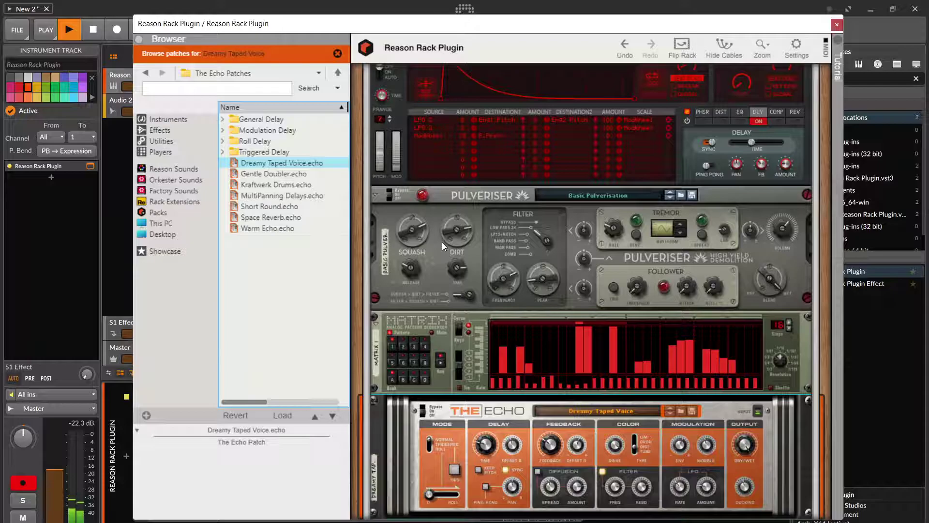
mouse_move(442, 242)
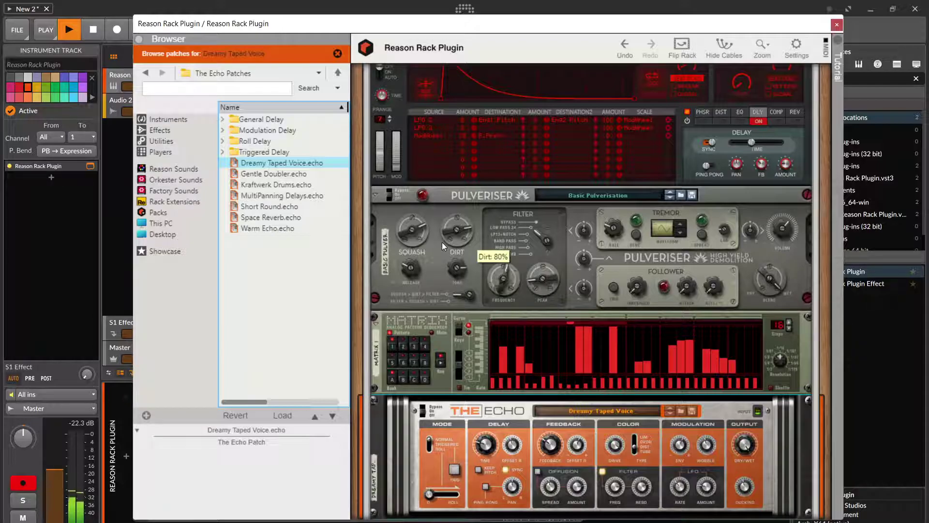
Load the Huge Unison Poly patch in Europa and look over the devices below it.
scroll(577, 182, "up", 3)
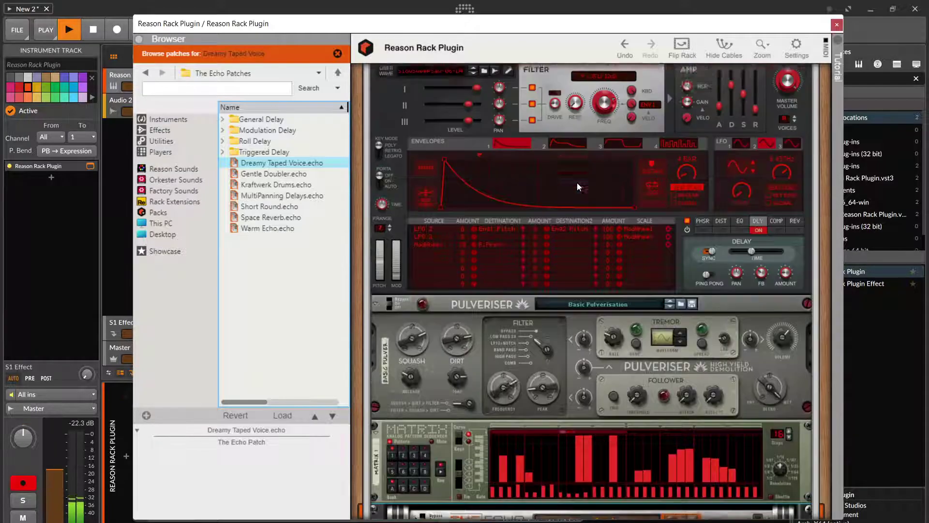
scroll(576, 181, "up", 6)
left_click(626, 149)
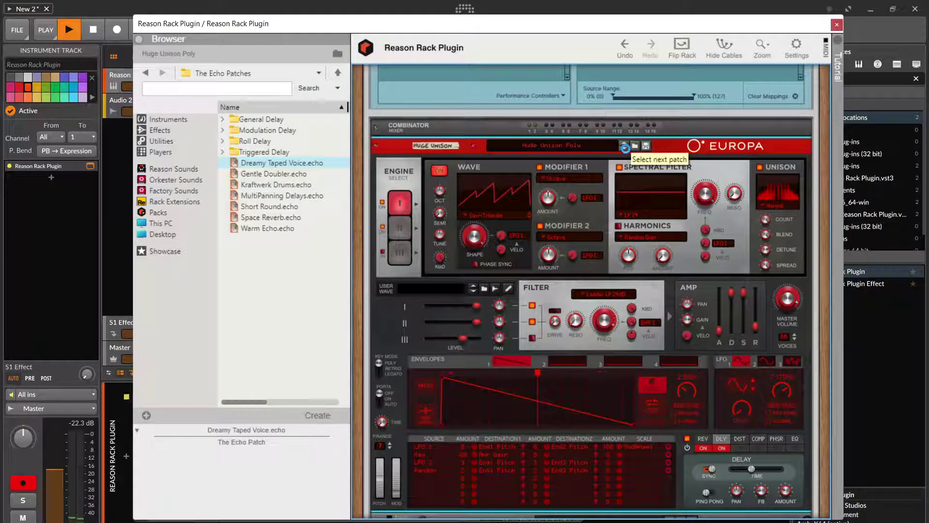
scroll(635, 174, "down", 12)
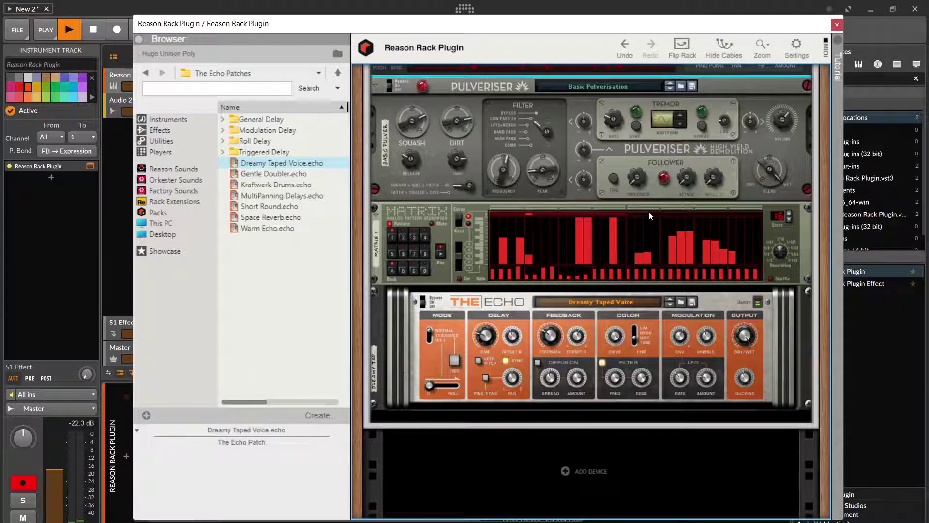
scroll(649, 211, "up", 10)
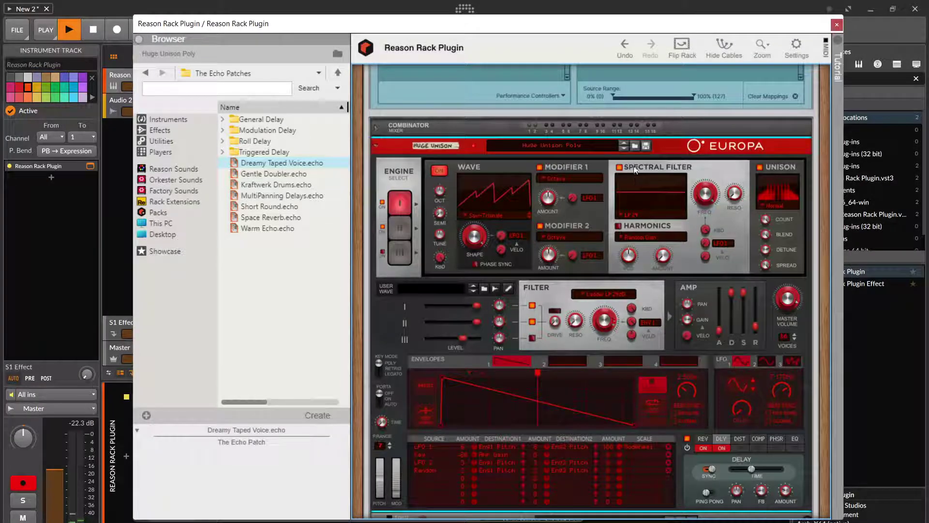
Step backward through Europa's patches to Friendly Keys.
left_click(624, 149)
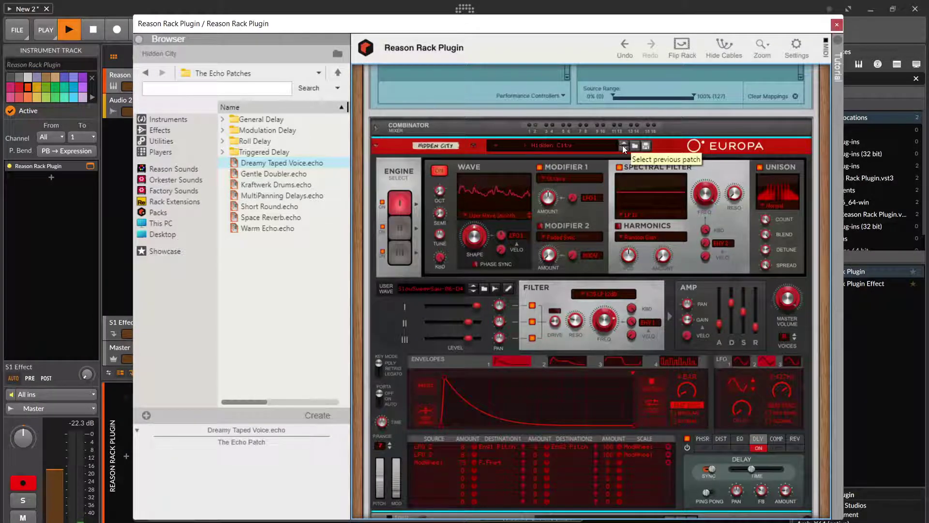
left_click(624, 148)
left_click(623, 145)
left_click(623, 145)
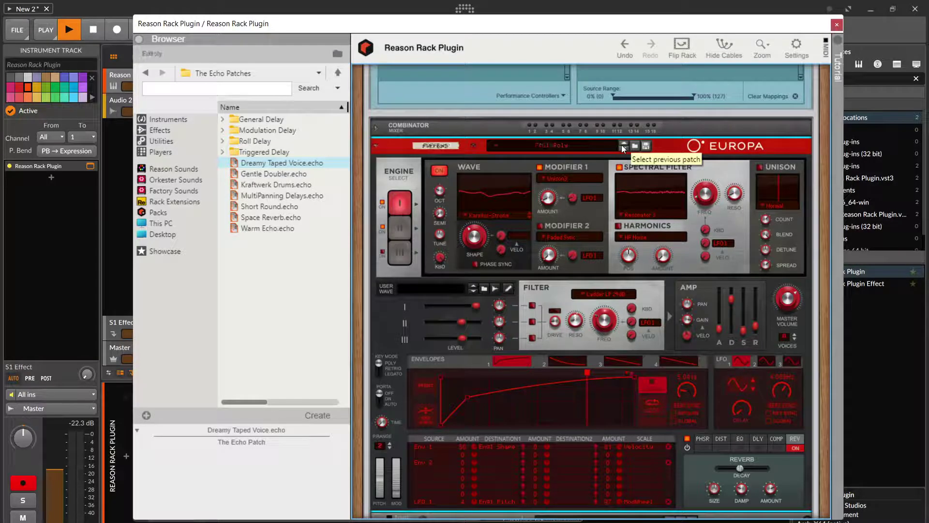
left_click(623, 144)
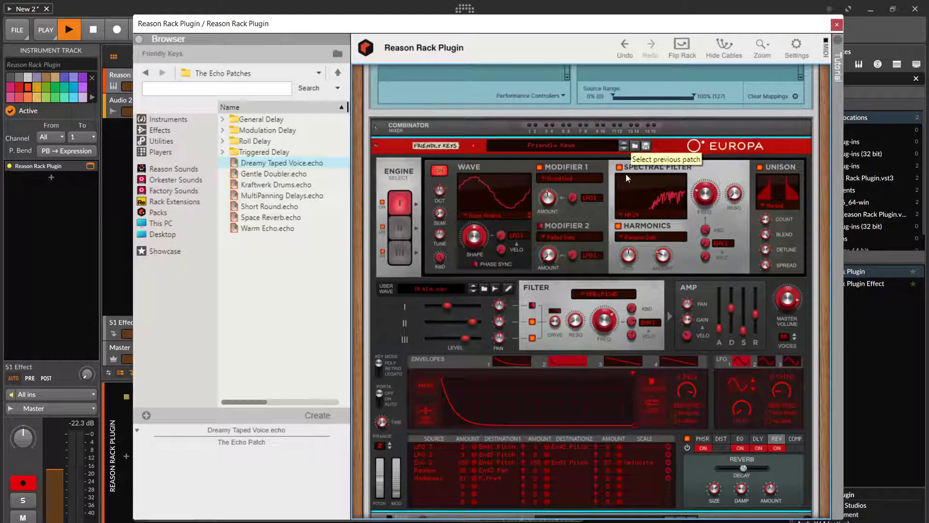
Review the rack's device chain from Europa through the Pulveriser and Matrix down to The Echo while playback runs.
scroll(659, 263, "down", 5)
scroll(660, 260, "up", 5)
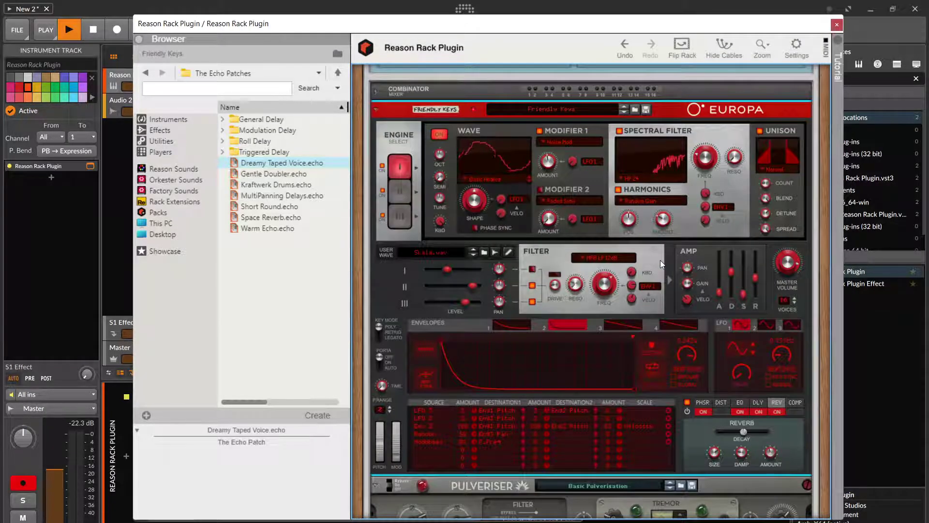
scroll(661, 260, "down", 6)
scroll(660, 280, "down", 5)
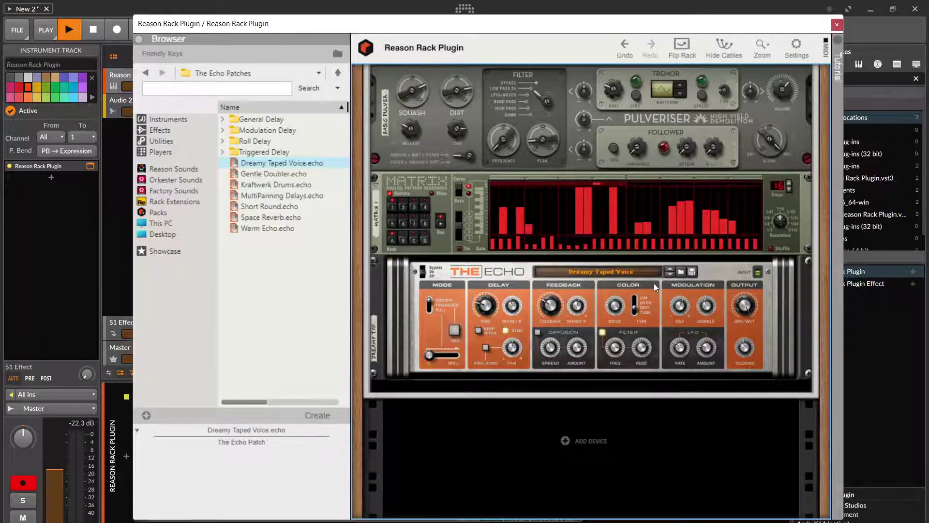
scroll(654, 277, "up", 5)
scroll(653, 277, "down", 4)
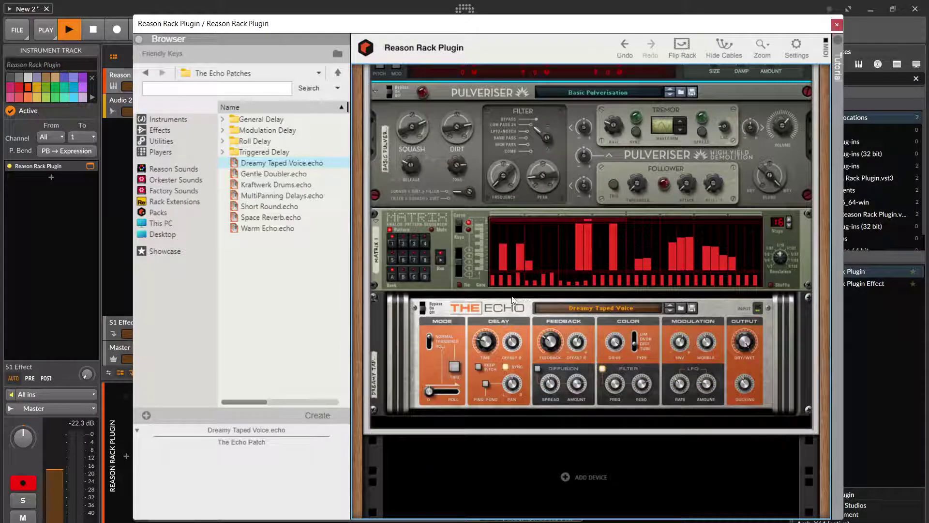
left_click(492, 301)
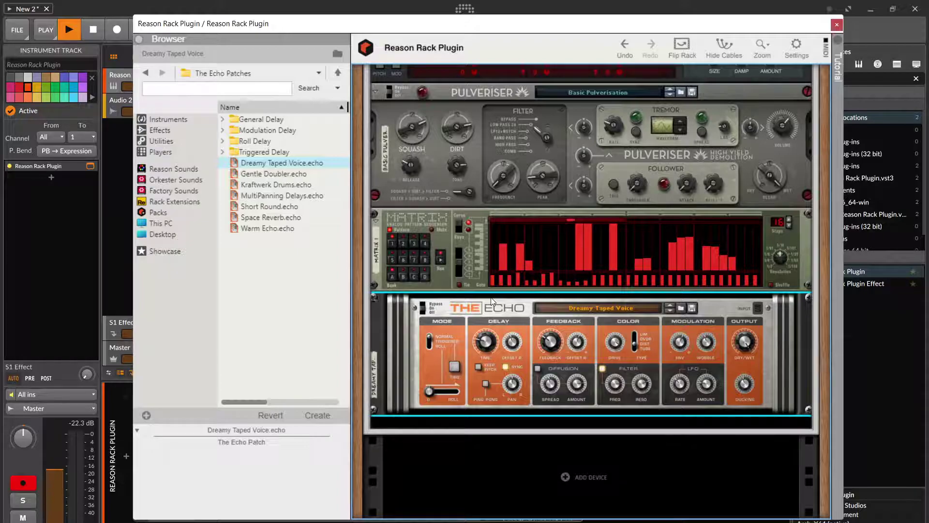
scroll(491, 297, "up", 4)
scroll(547, 259, "up", 5)
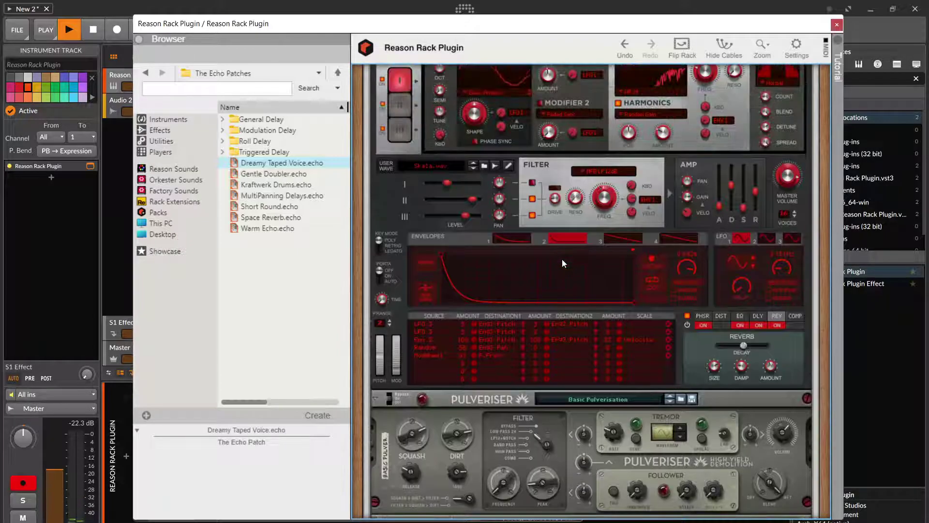
scroll(562, 260, "up", 5)
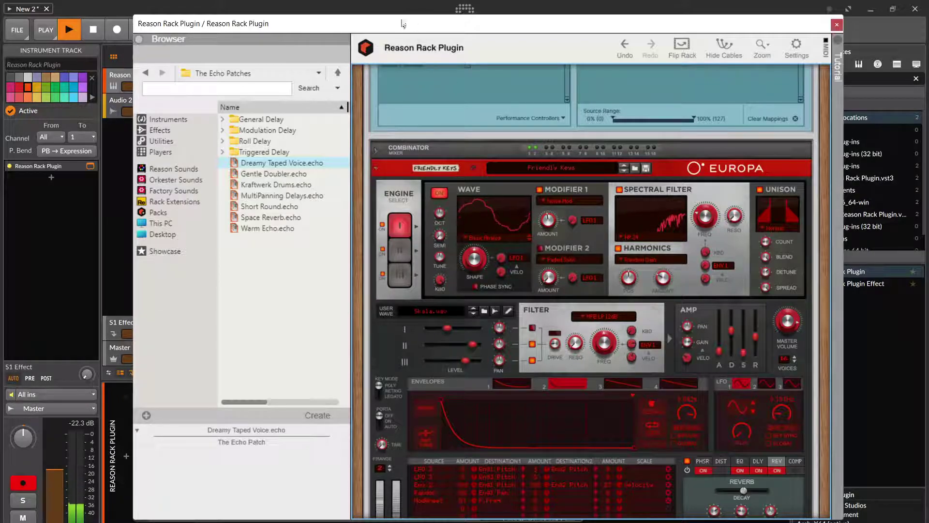
mouse_move(404, 24)
left_mouse_down()
mouse_move(679, 18)
mouse_move(754, 140)
mouse_move(650, 11)
mouse_move(299, 52)
mouse_move(372, 11)
mouse_move(410, 26)
left_mouse_up()
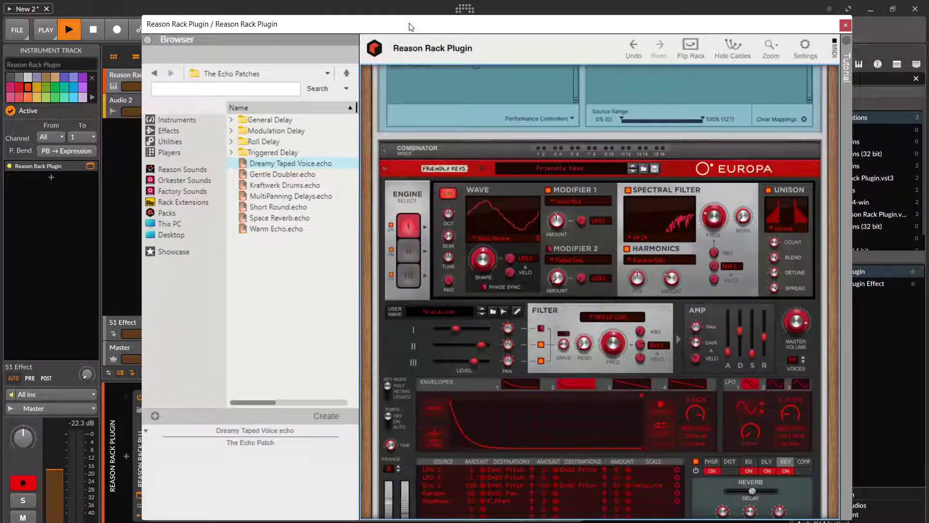